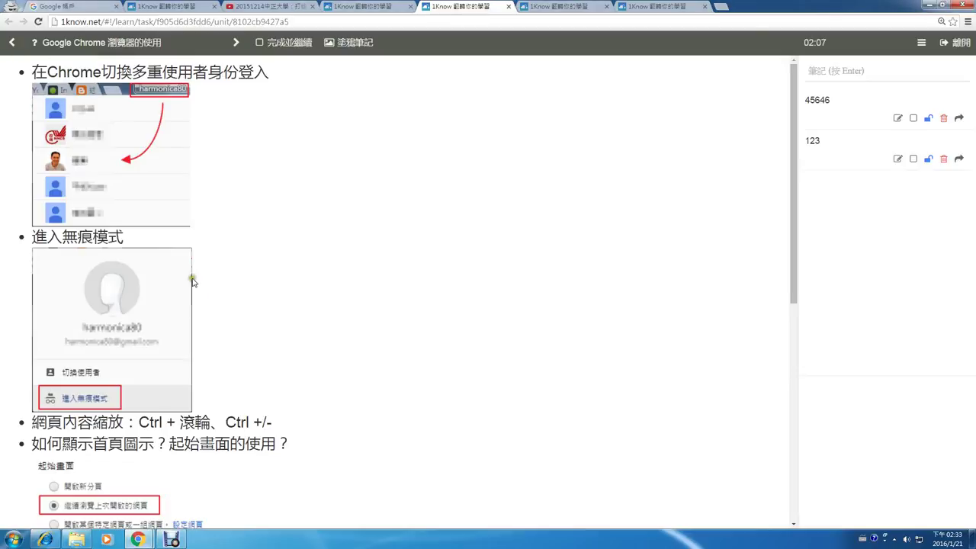
Switch to Internet Explorer and start an InPrivate browsing window.
drag(27, 231, 155, 252)
click(46, 539)
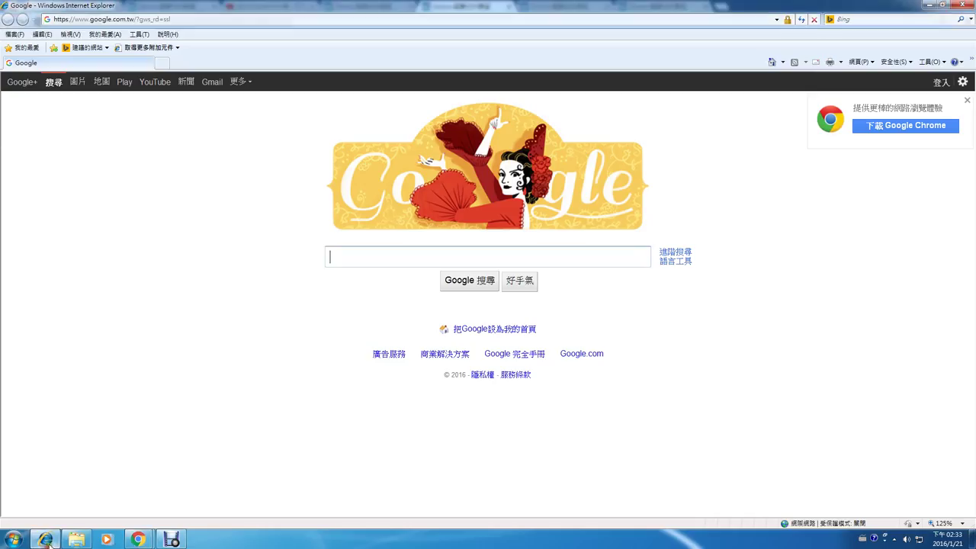
click(888, 62)
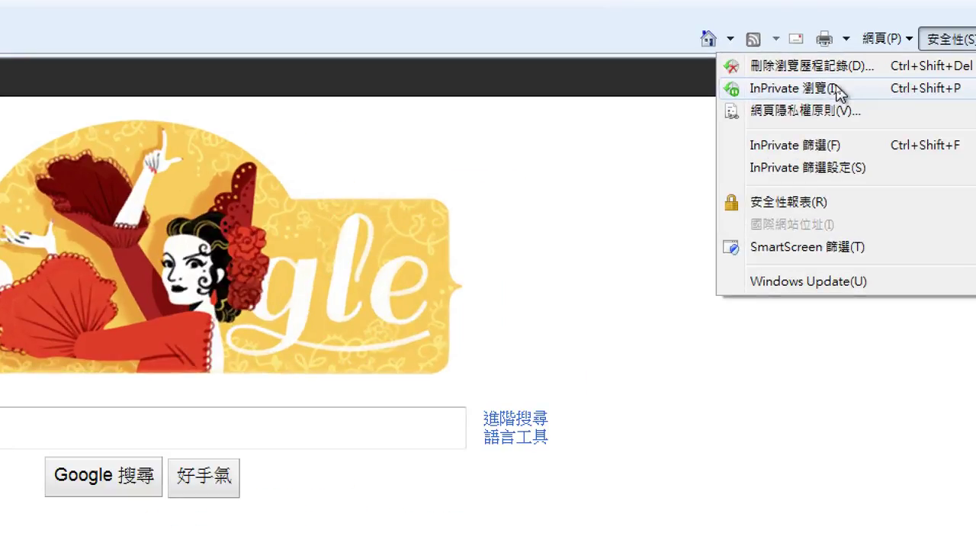
click(860, 91)
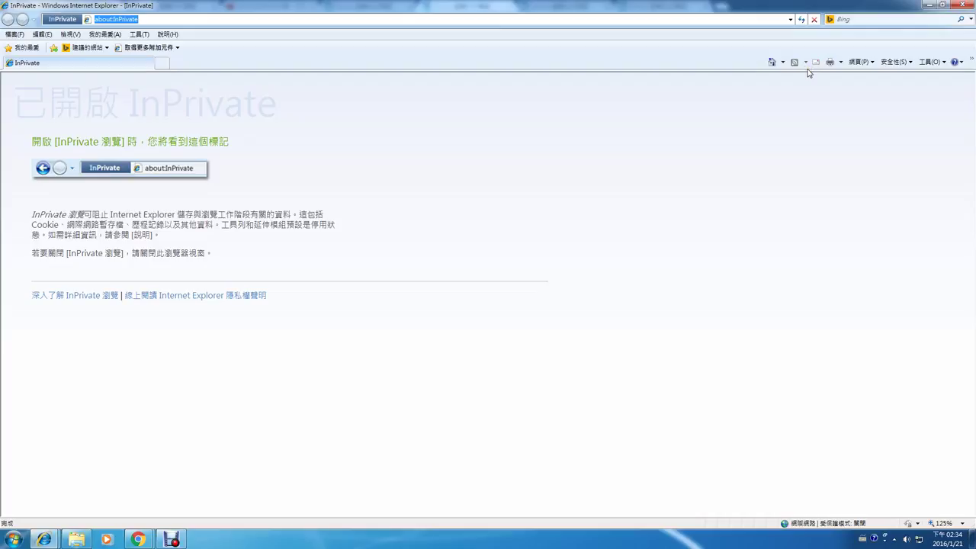
View the Chrome window holding the Google Drive folder and return to the 1Know lesson page.
click(139, 539)
mouse_move(129, 493)
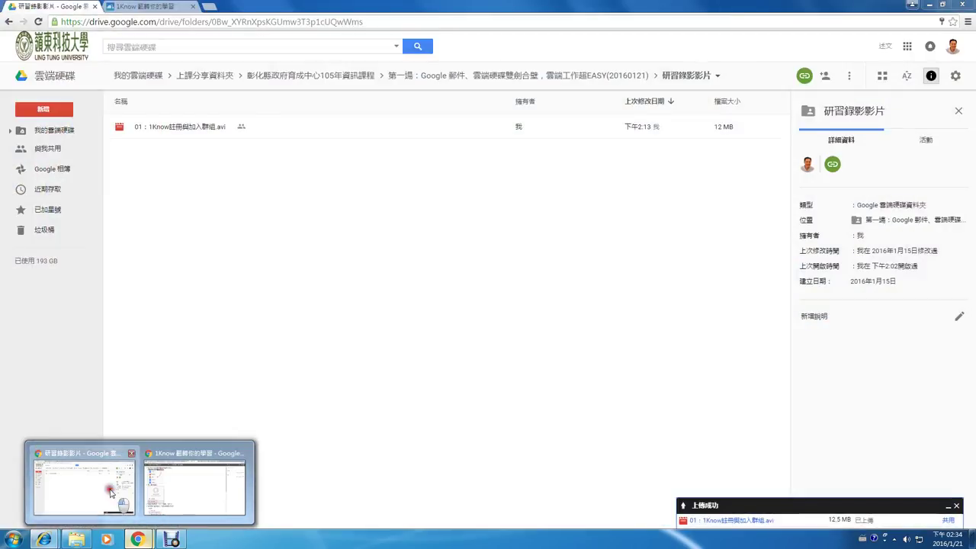
click(122, 499)
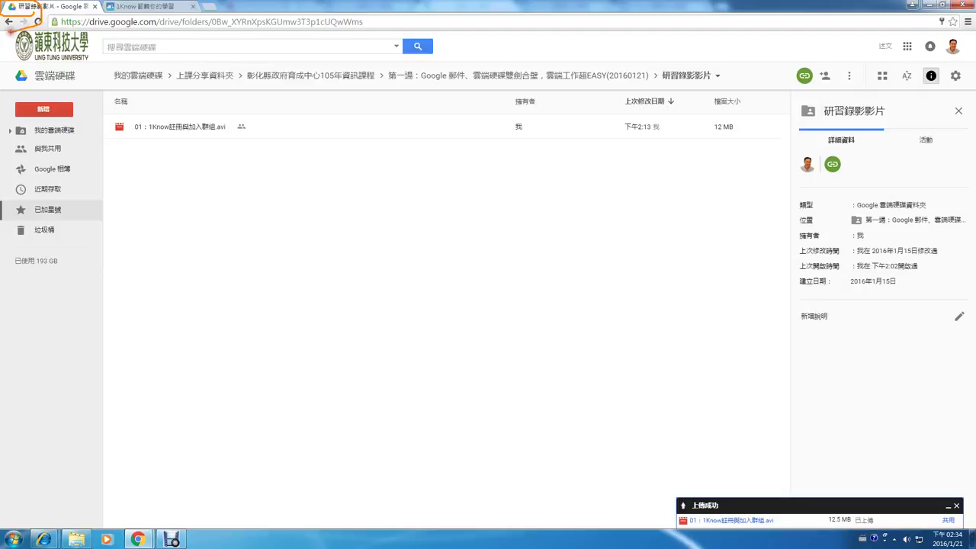
key(alt+Tab)
key(alt+Tab)
key(alt+Tab)
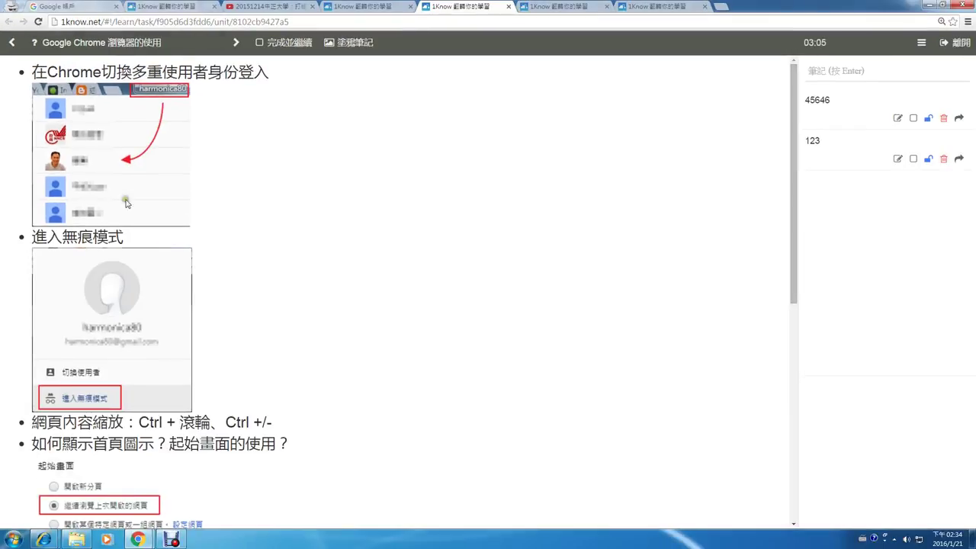
From the Google Drive window, open Chrome's switch-user window (切換使用者) and examine its option for adding a user (新增使用者).
click(137, 540)
click(313, 461)
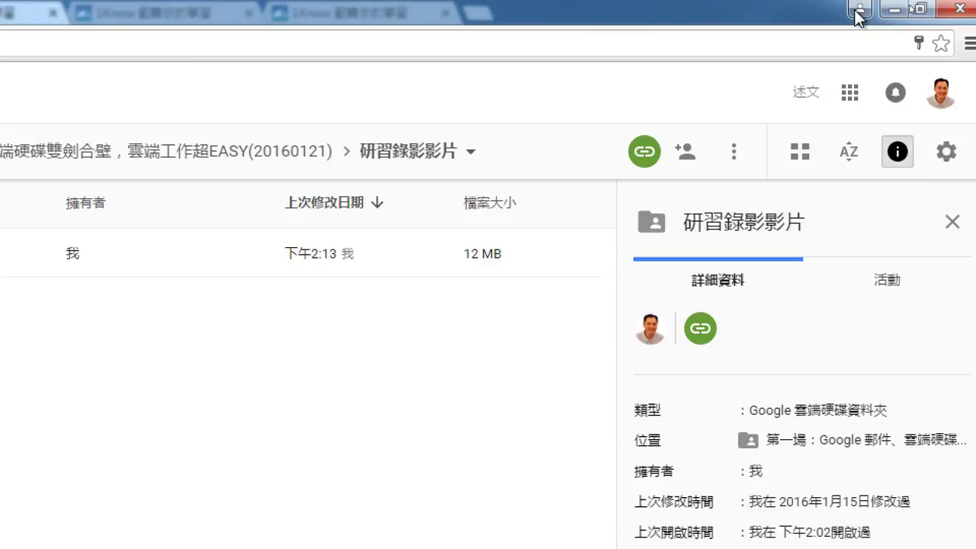
click(858, 12)
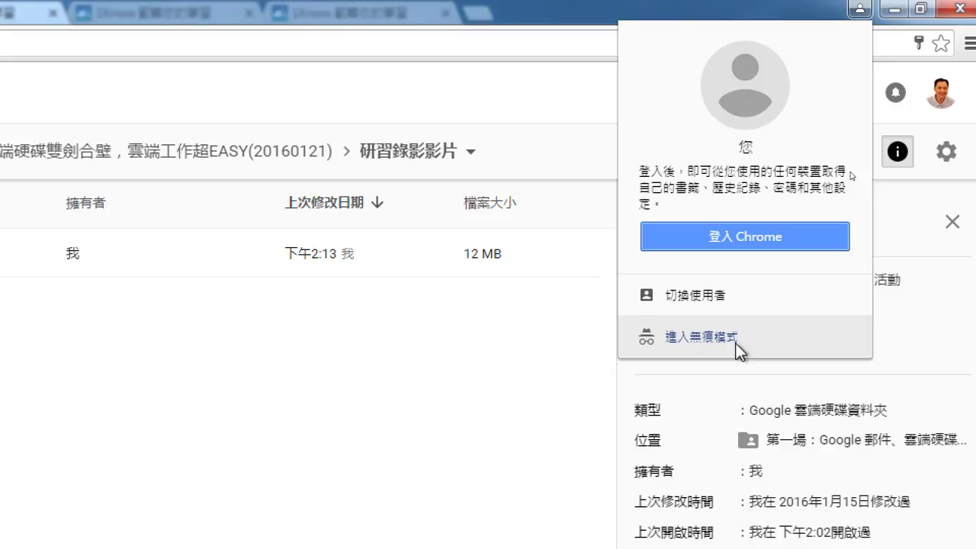
click(719, 301)
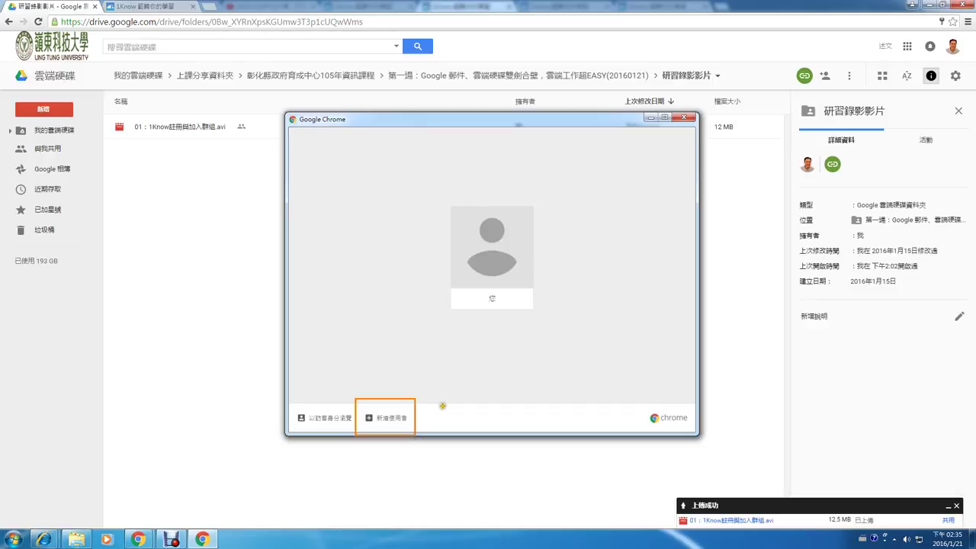
drag(431, 277, 452, 263)
key(Escape)
Return to the 1Know lesson and review its sections on multiple users, incognito mode, page zoom and startup pages.
key(alt+Tab)
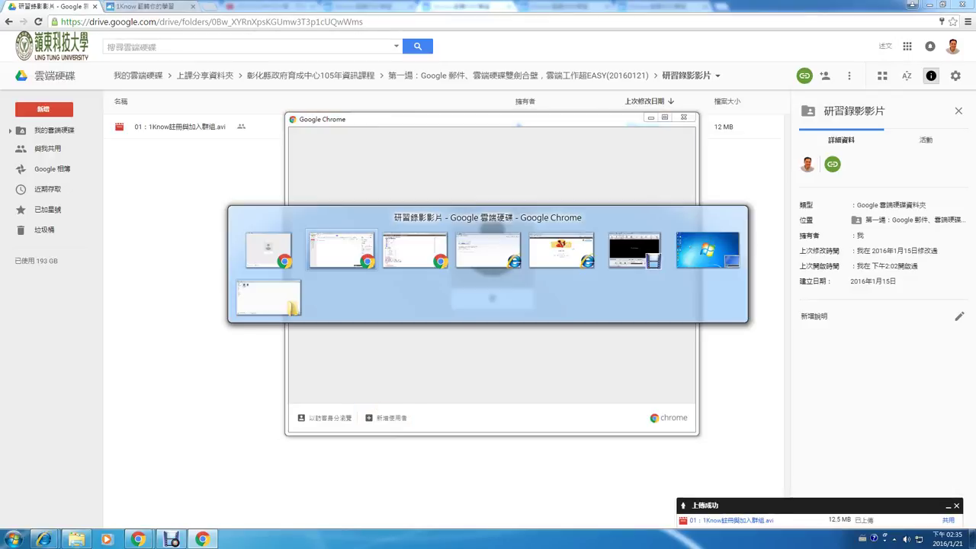
key(alt+Tab)
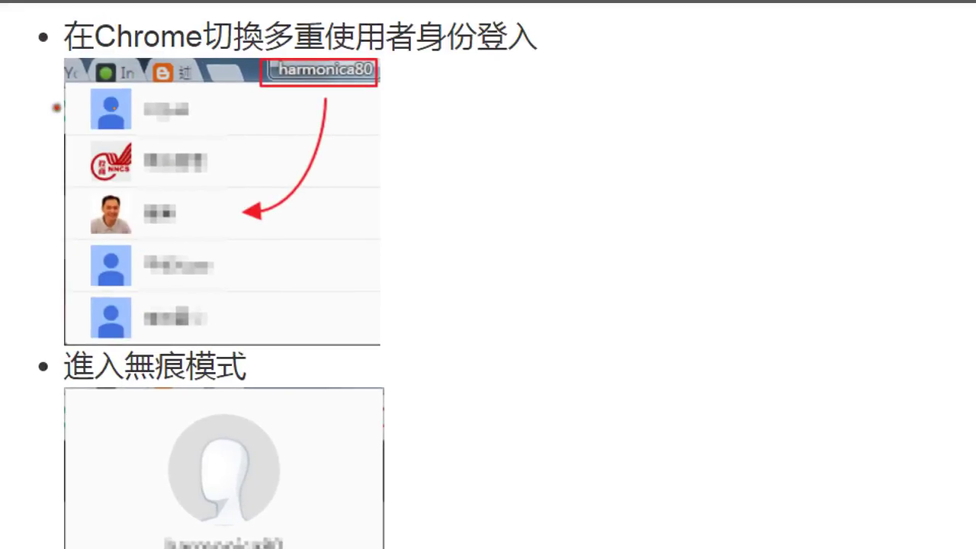
drag(72, 88, 72, 412)
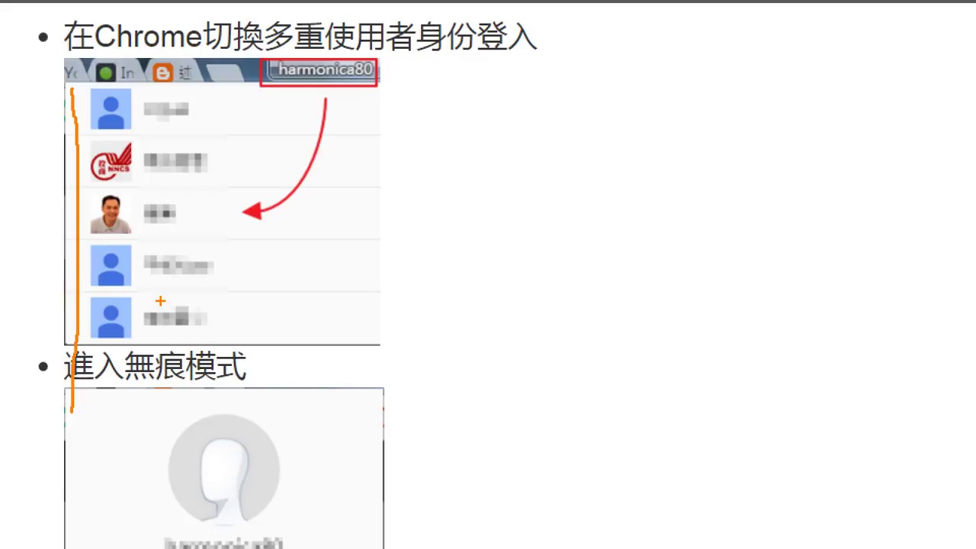
drag(249, 95, 242, 297)
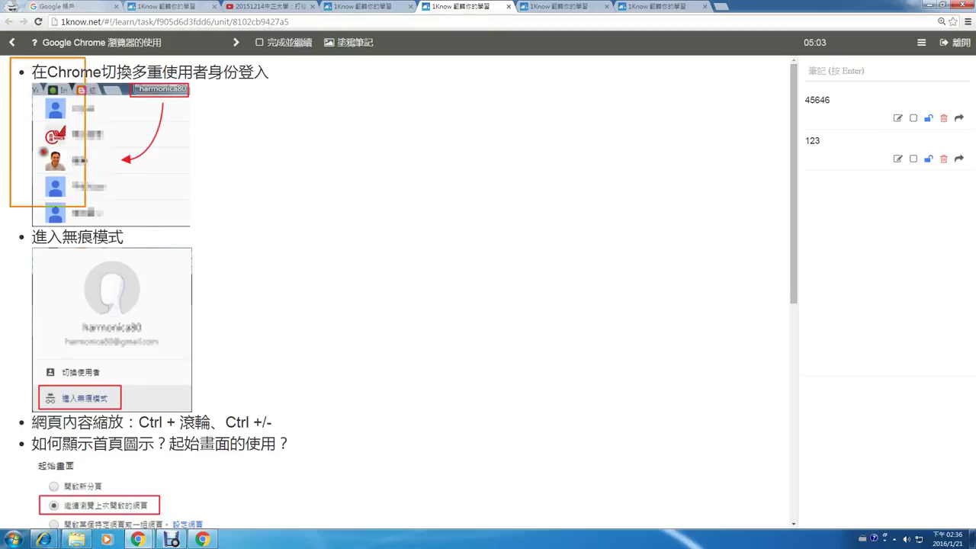
drag(43, 153, 333, 416)
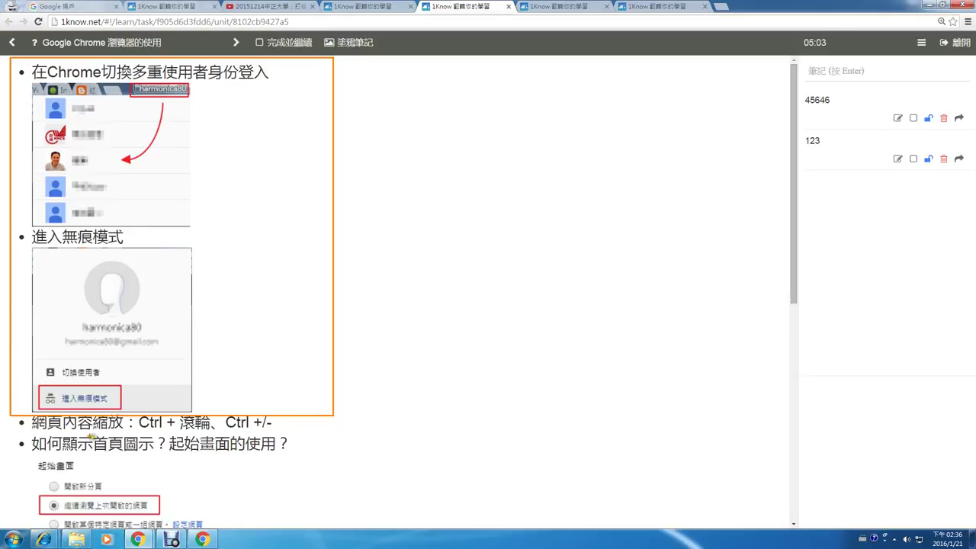
drag(29, 430, 285, 430)
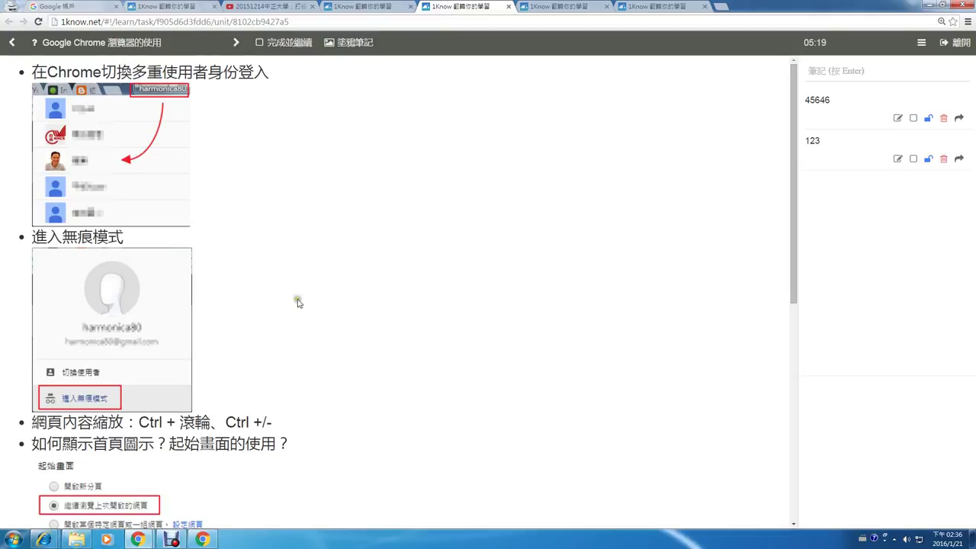
scroll(366, 367, down, 2)
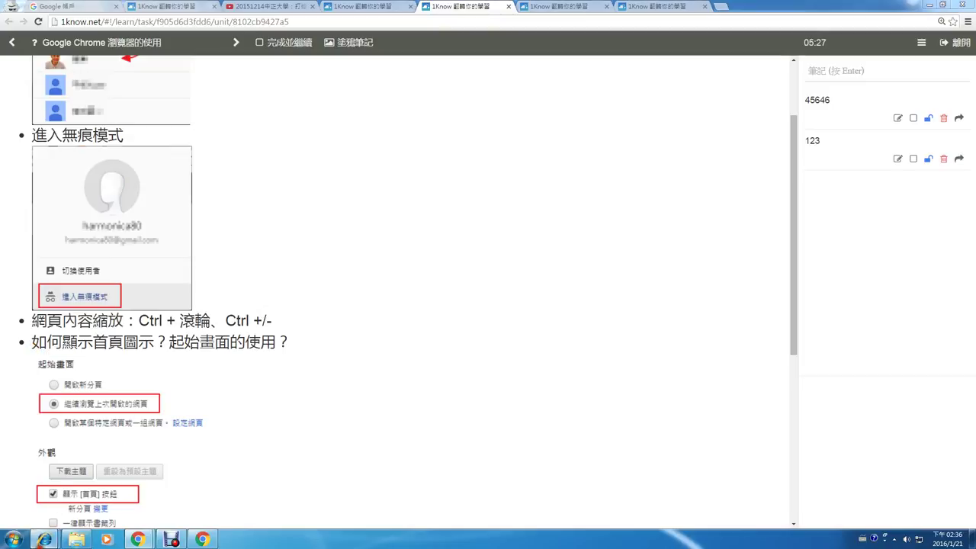
Close the InPrivate window in Internet Explorer and minimize the remaining Google window.
mouse_move(43, 539)
click(145, 488)
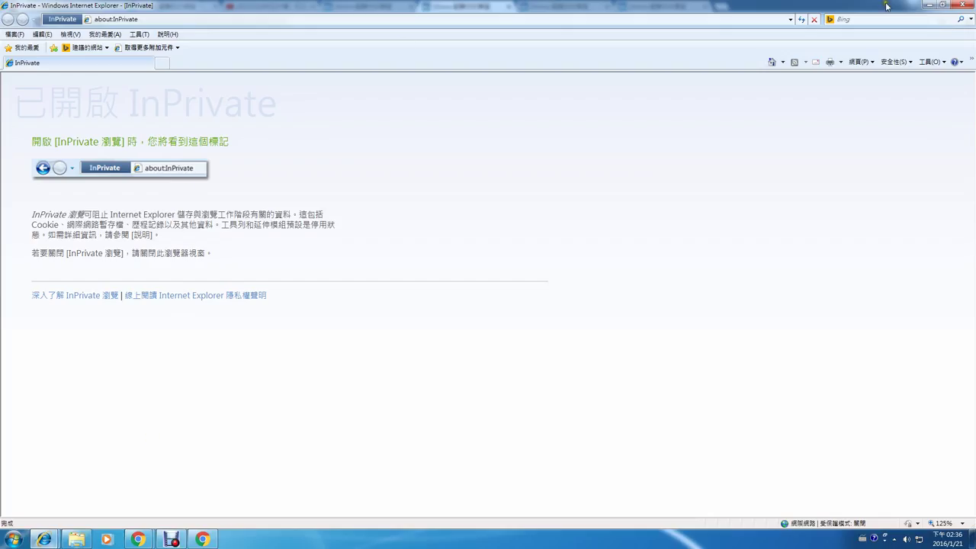
click(960, 4)
click(45, 539)
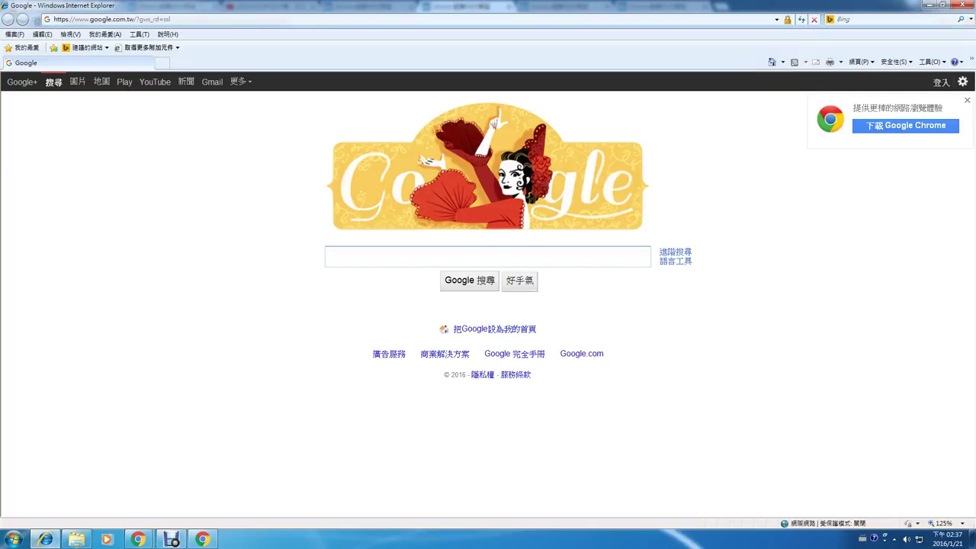
click(929, 5)
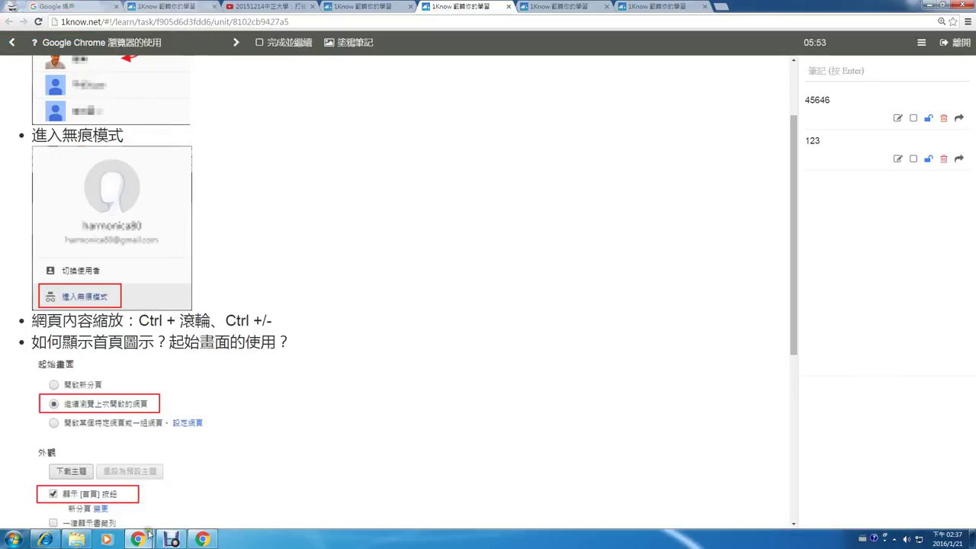
mouse_move(147, 538)
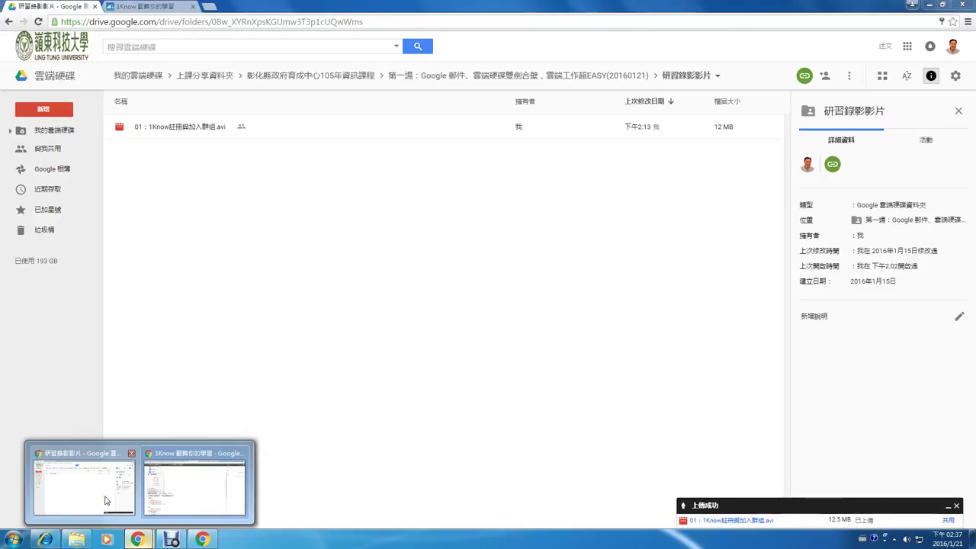
click(106, 500)
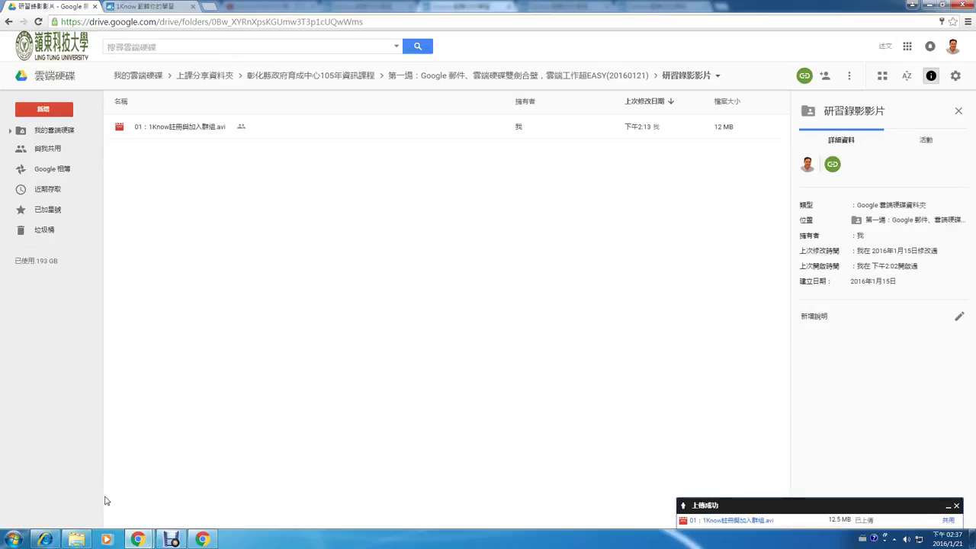
click(208, 433)
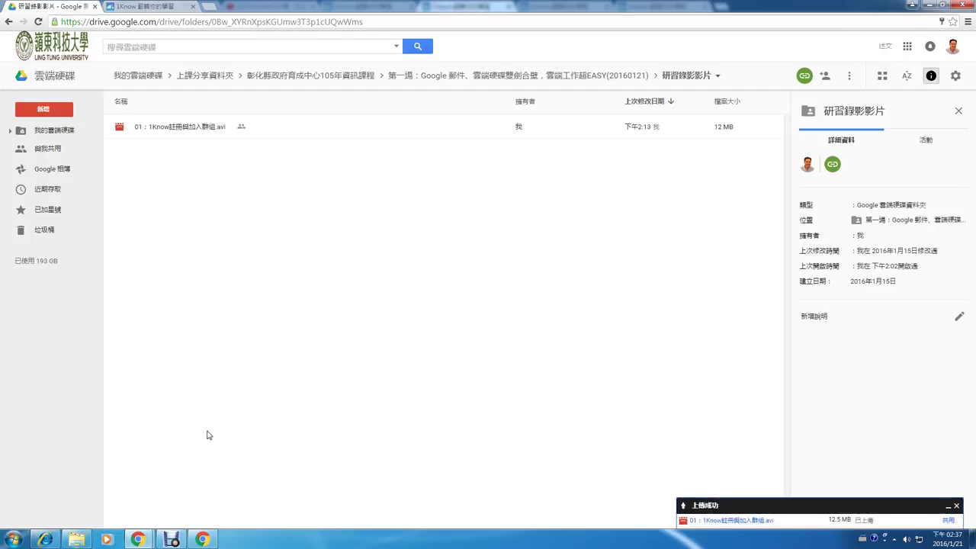
click(202, 8)
text(www.msn.com)
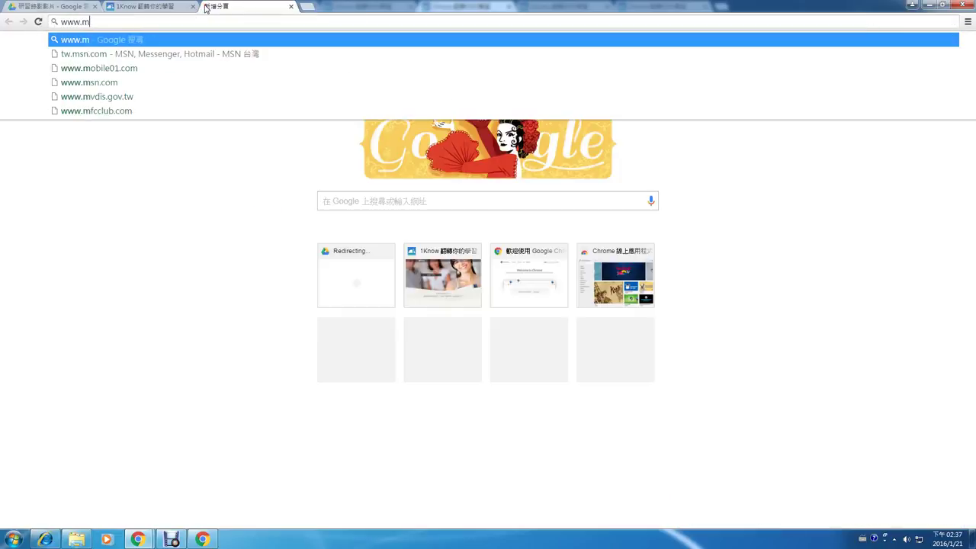
text(.tw)
key(Return)
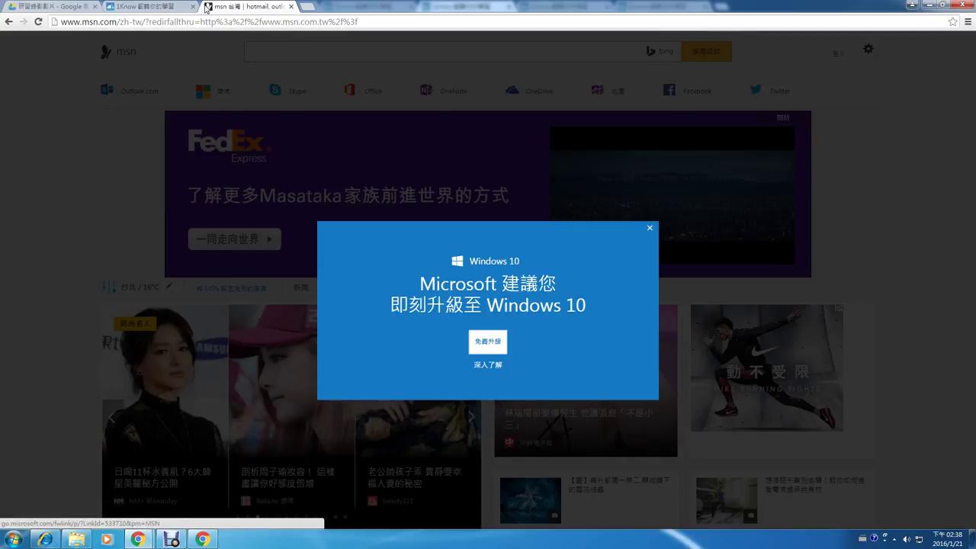
click(649, 228)
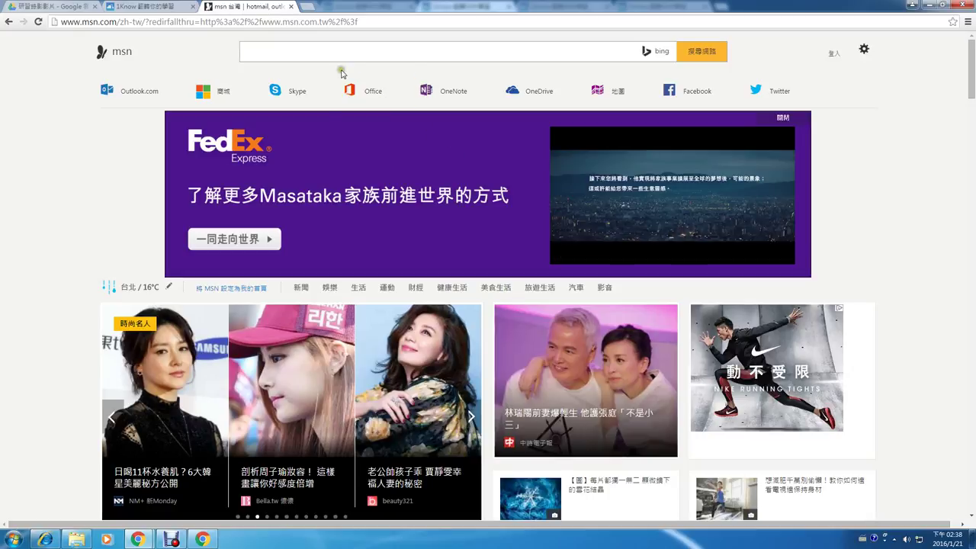
Load tw.yahoo.com in another new tab.
click(306, 7)
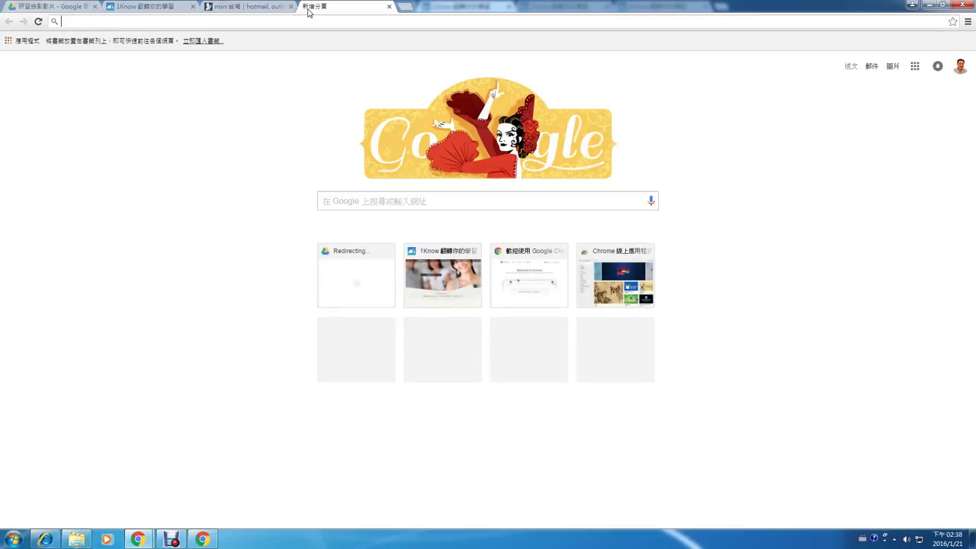
text(tw.yahoo.com)
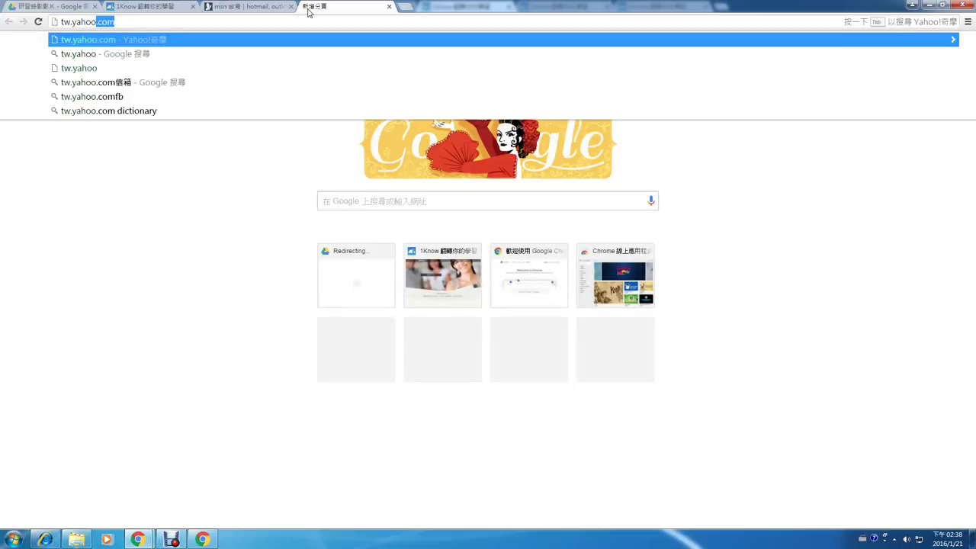
key(Return)
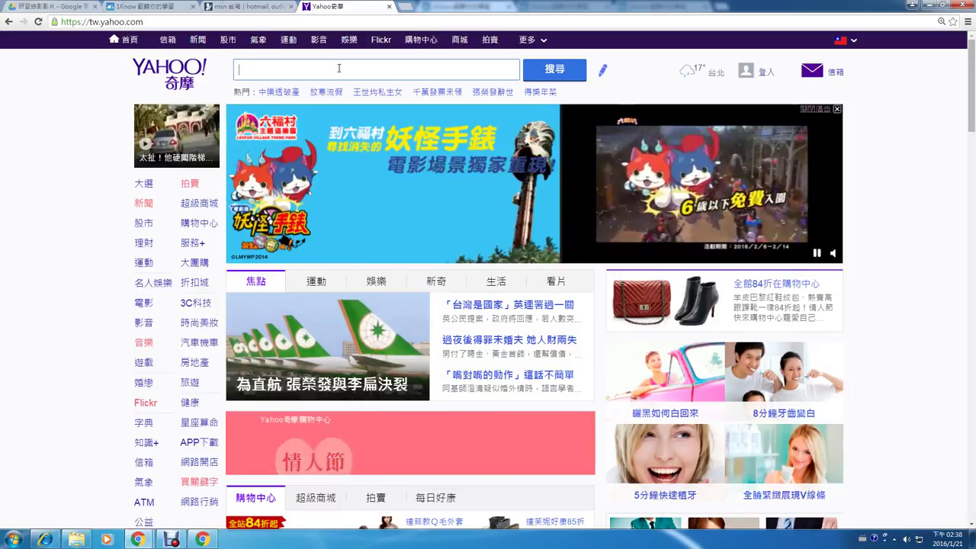
Search Yahoo for 育成中心 and look through the results down to the end of the first page.
text(育成)
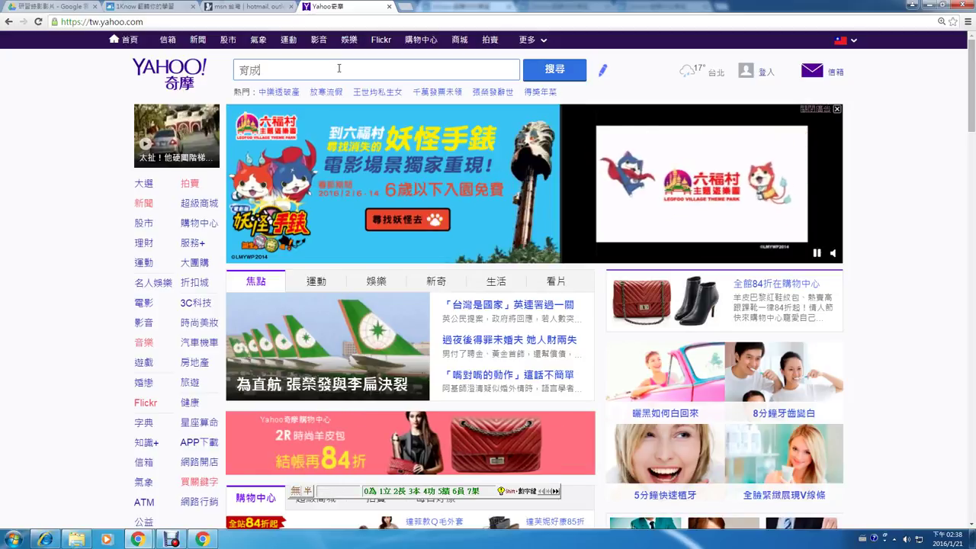
text(中心)
key(Return)
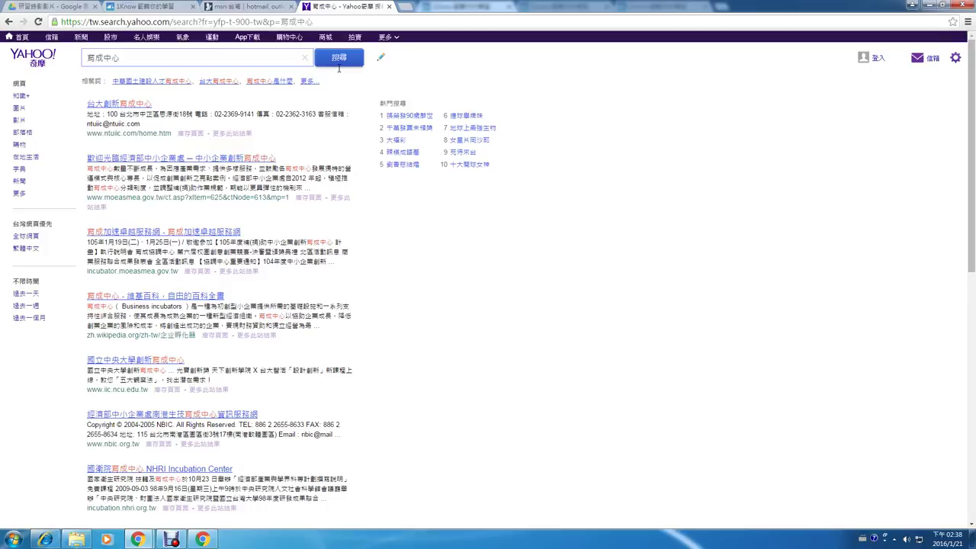
scroll(338, 68, down, 7)
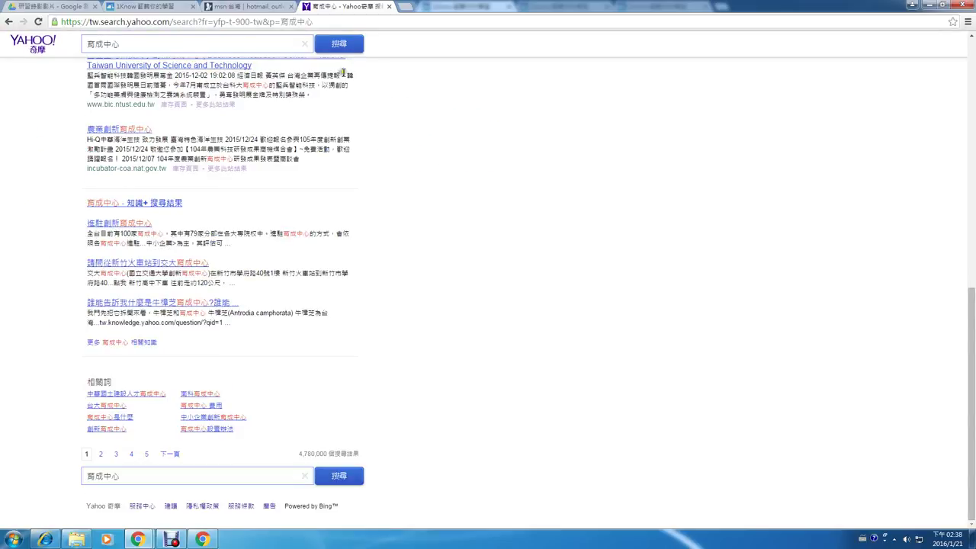
click(298, 477)
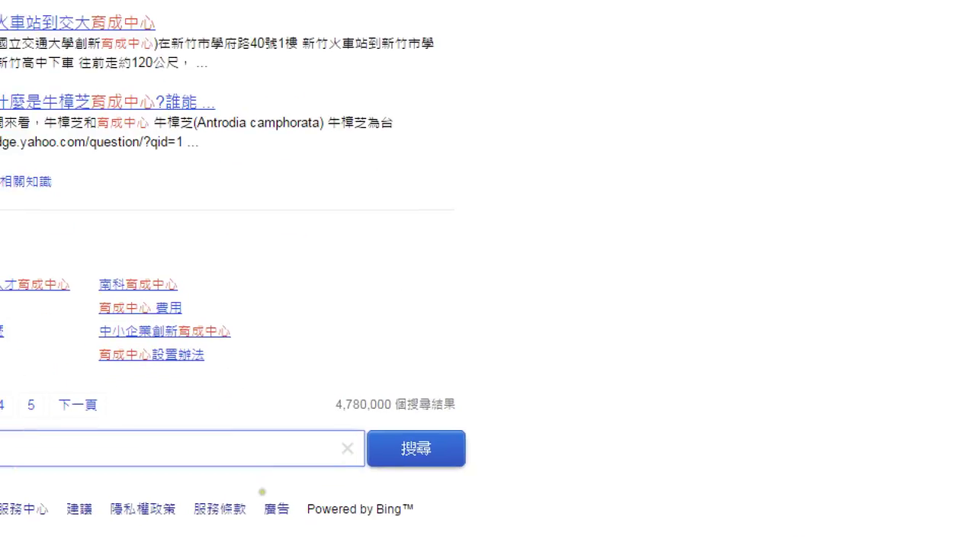
drag(294, 480, 465, 540)
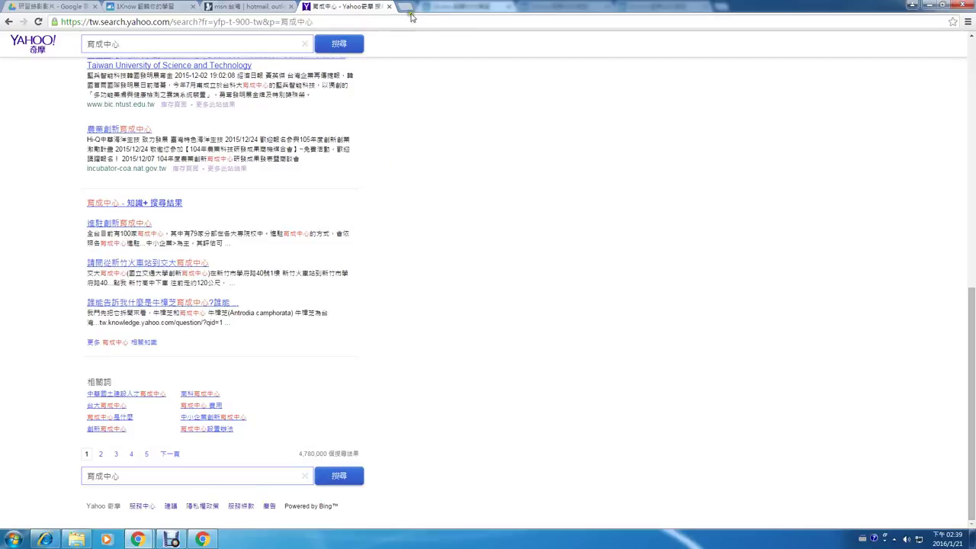
Load bing.com in a new tab.
click(409, 8)
text(bi)
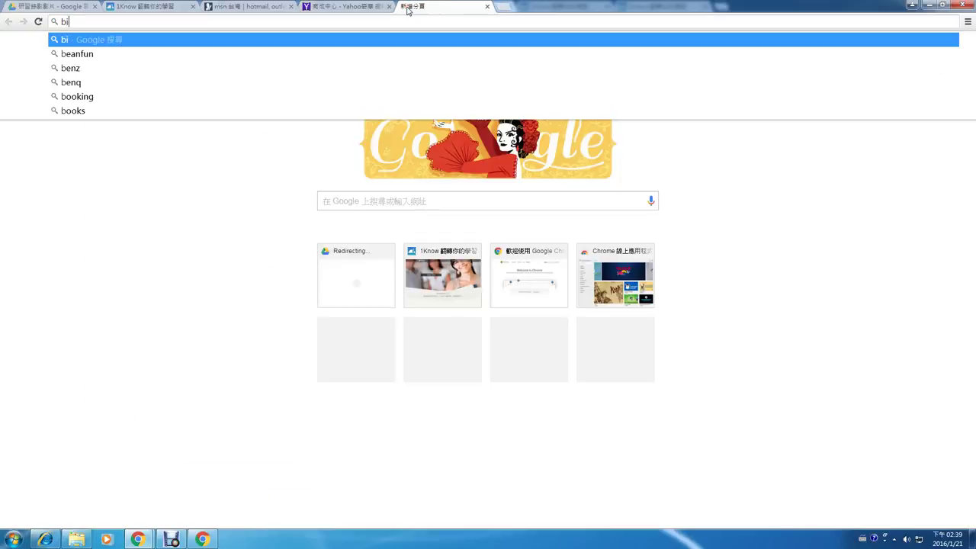
text(ng.com)
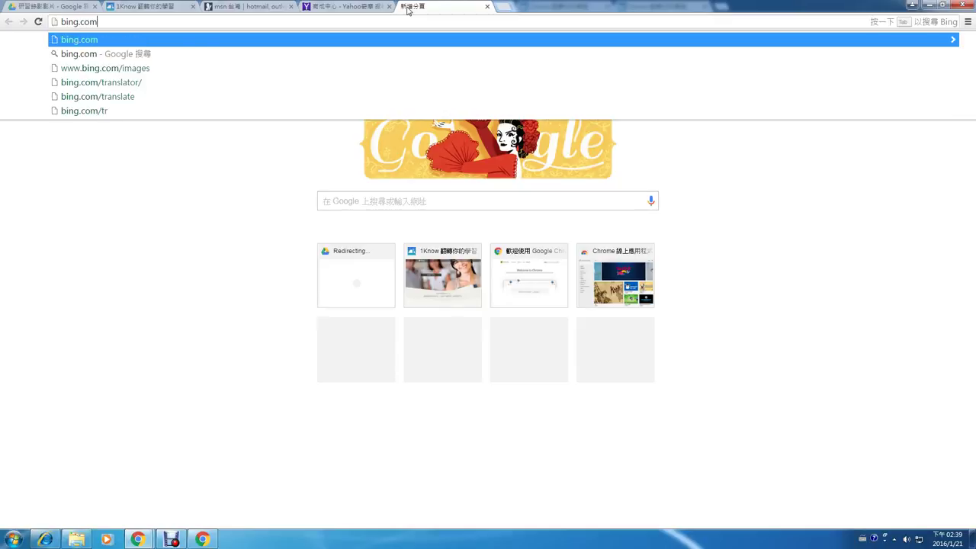
key(Return)
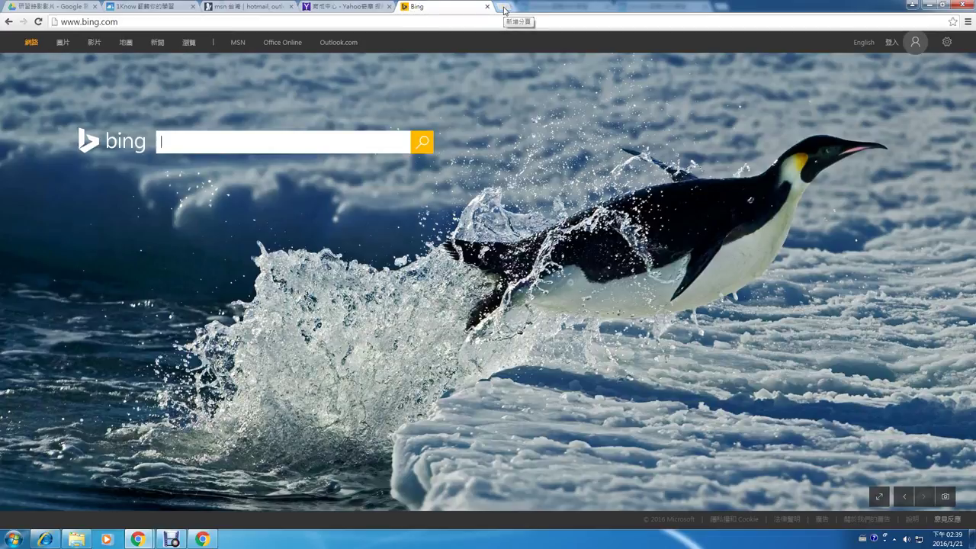
click(503, 9)
text(www.)
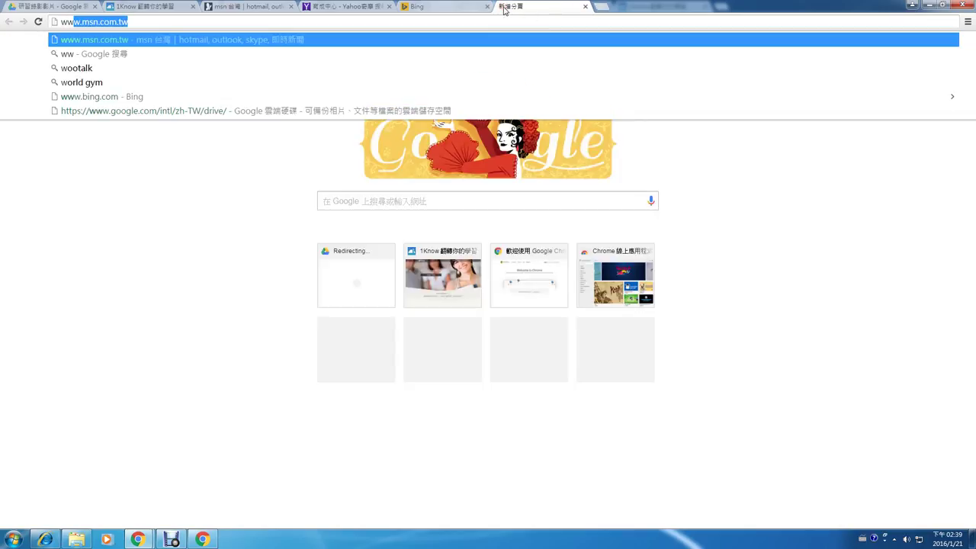
text(google.com)
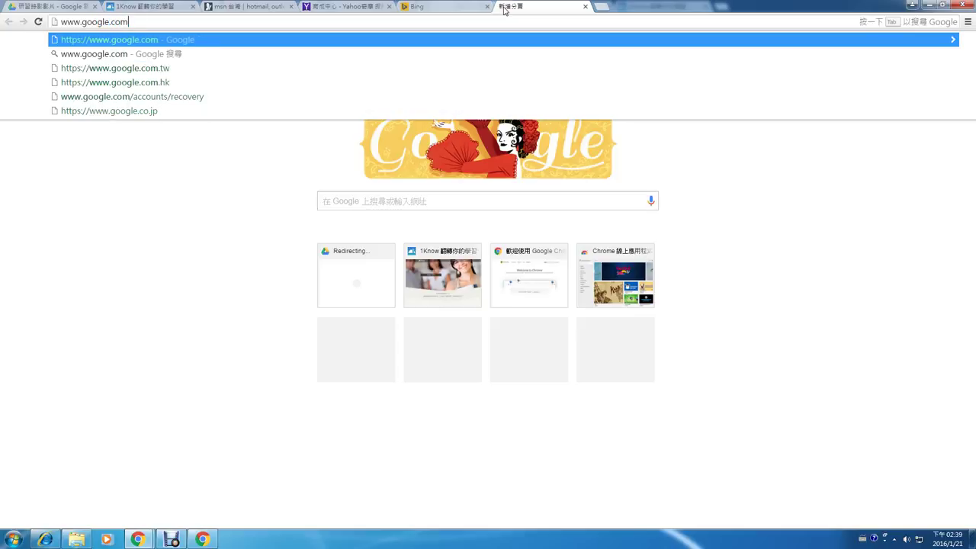
key(Return)
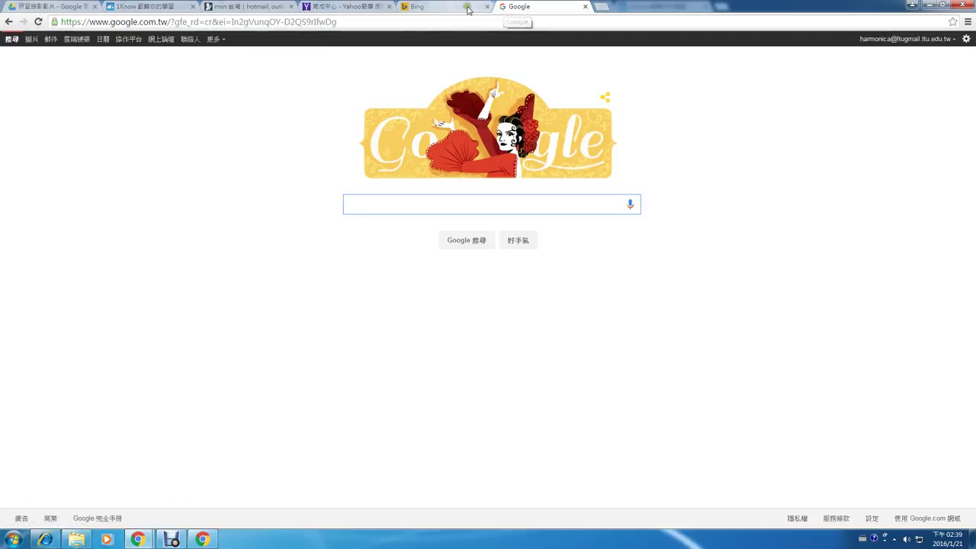
Search Bing for 育成中心 and detach its tab into a separate window snapped to the left half of the desktop.
click(468, 9)
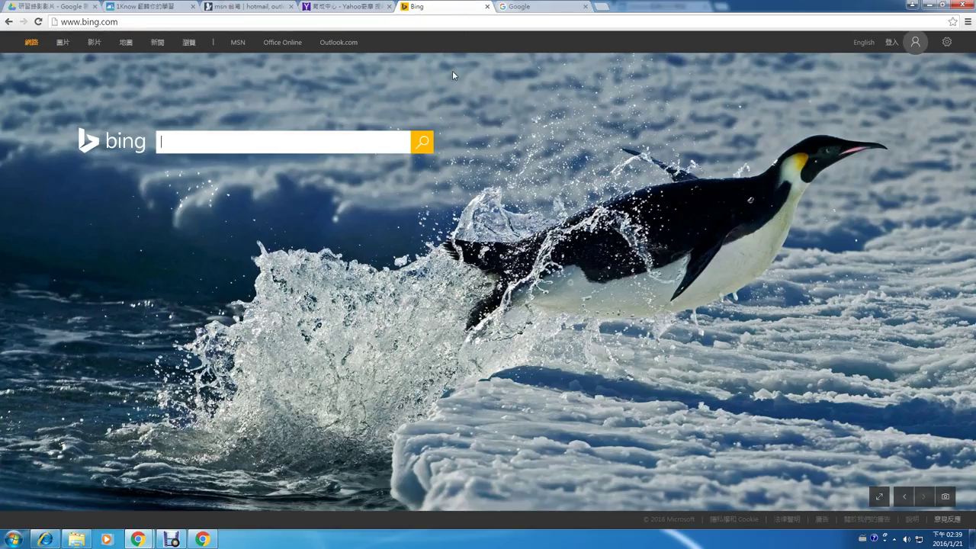
text(育成中心)
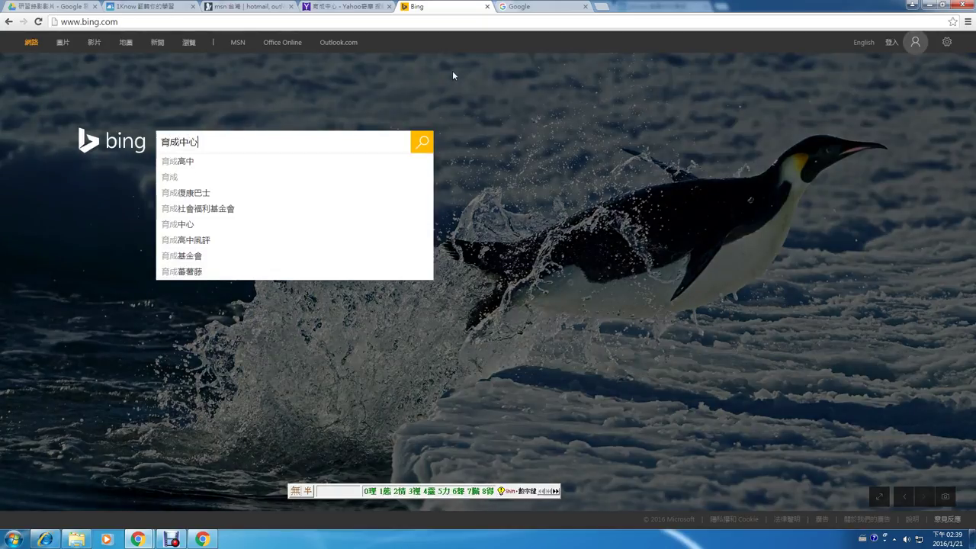
key(Return)
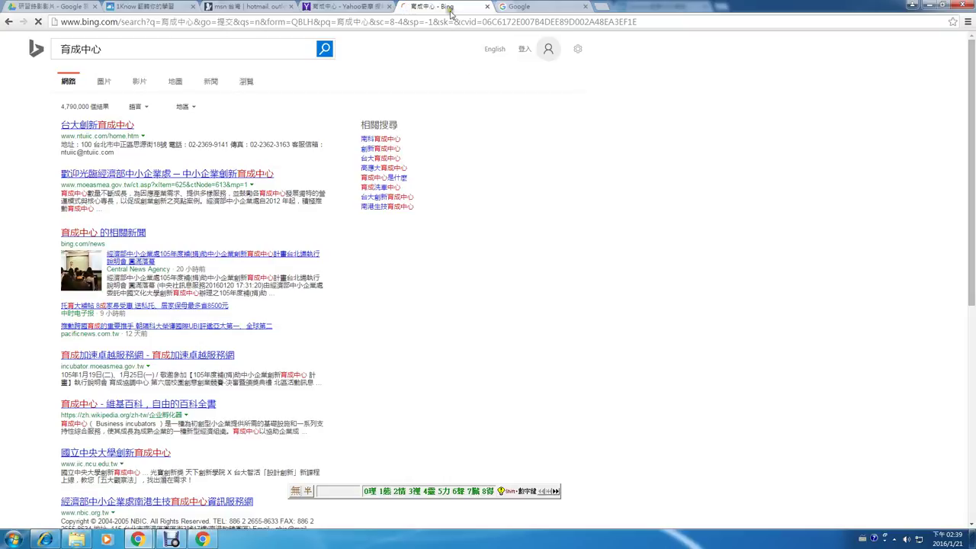
drag(449, 7, 24, 145)
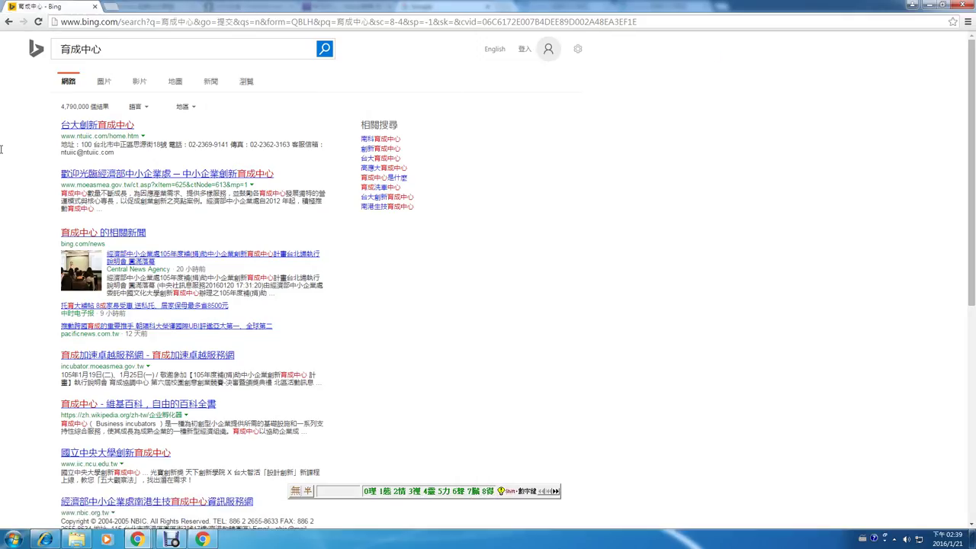
drag(370, 10, 2, 206)
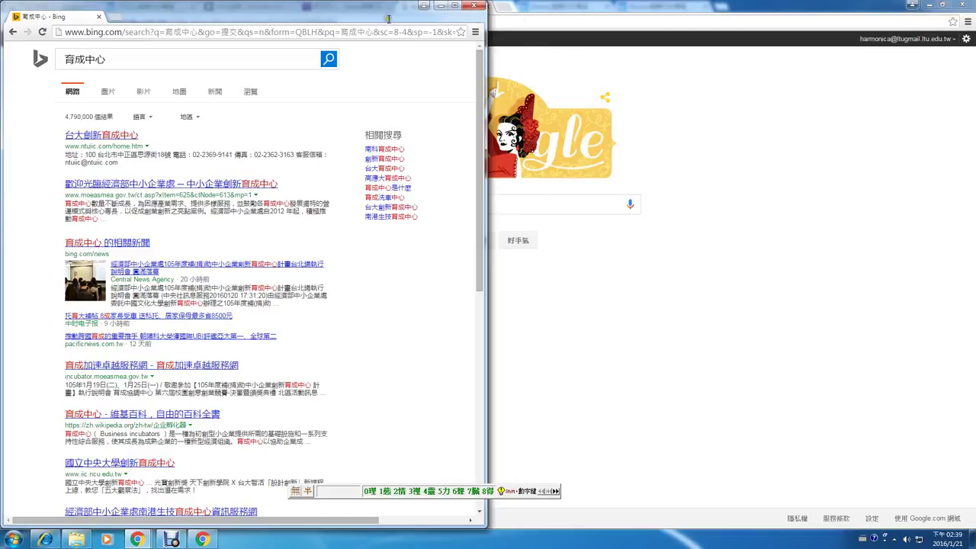
Search Google for 育成中心 and detach its tab into a separate window snapped to the right half of the desktop.
click(574, 7)
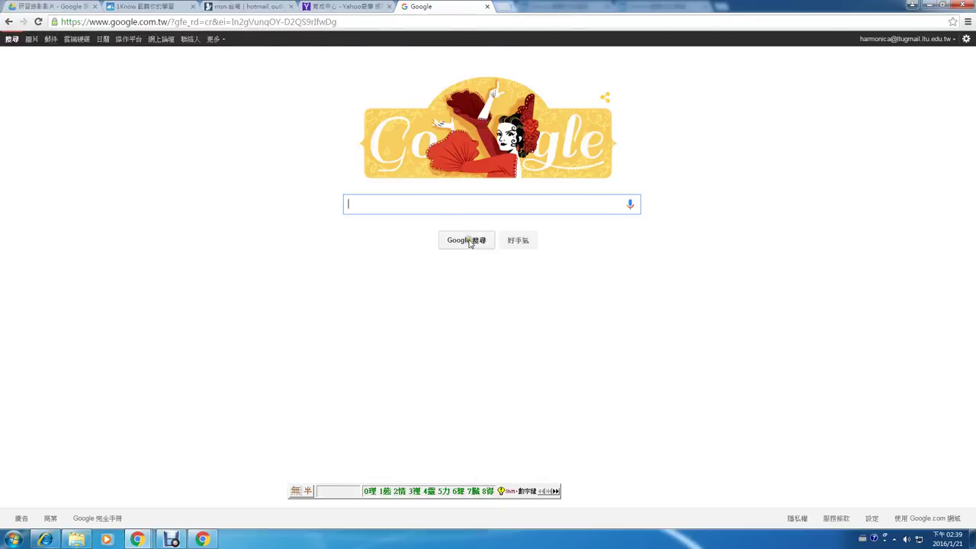
text(育成中心)
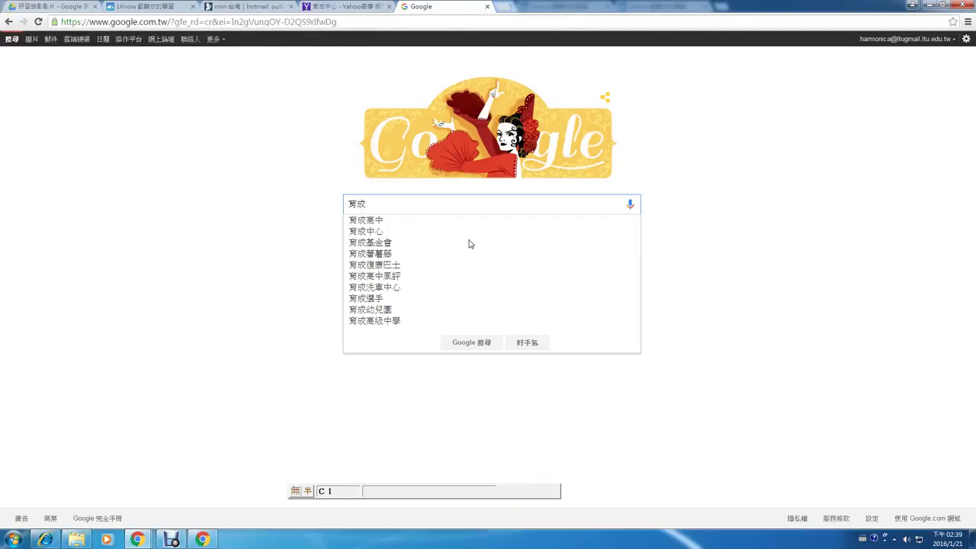
key(Return)
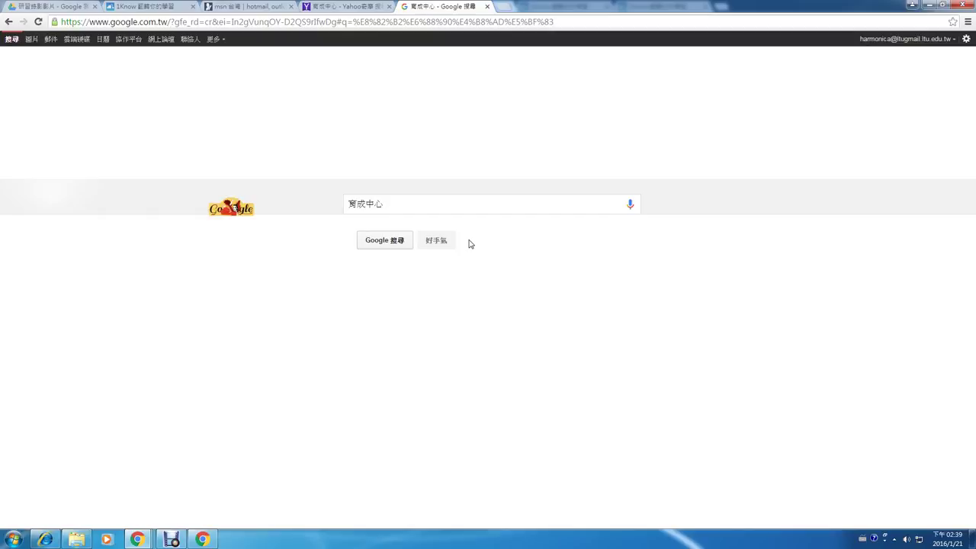
drag(433, 6, 678, 23)
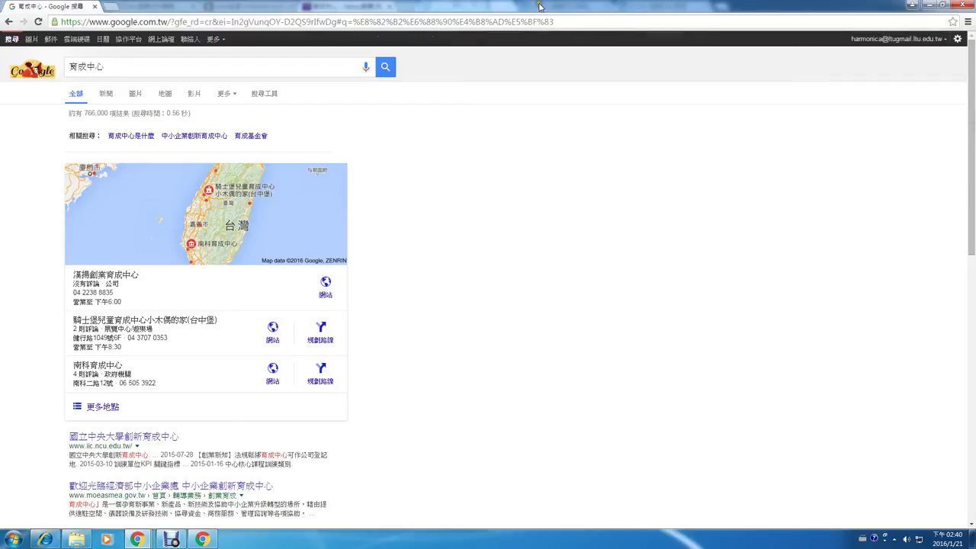
drag(542, 7, 975, 206)
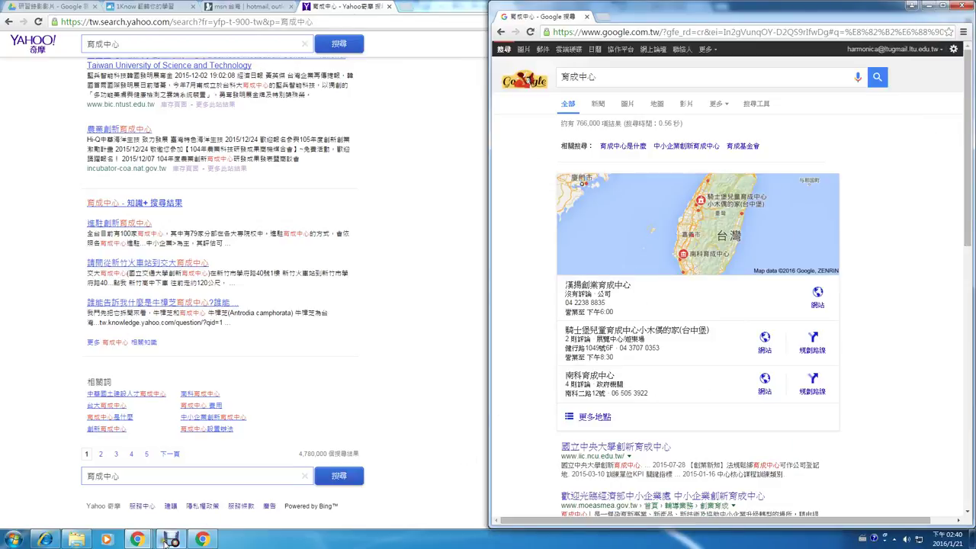
Close the spare Google Chrome user window and bring the Bing results window to the front beside the Google results.
mouse_move(202, 540)
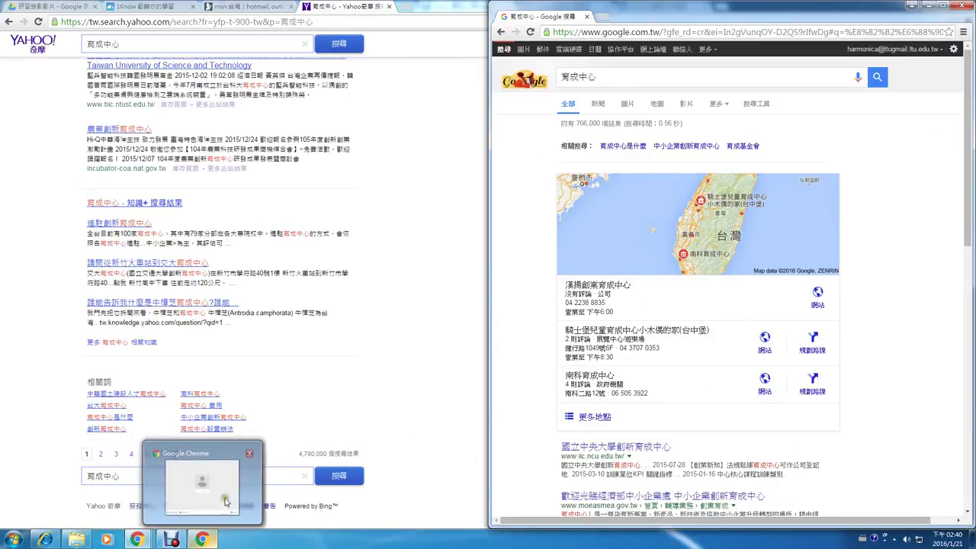
click(248, 453)
mouse_move(145, 541)
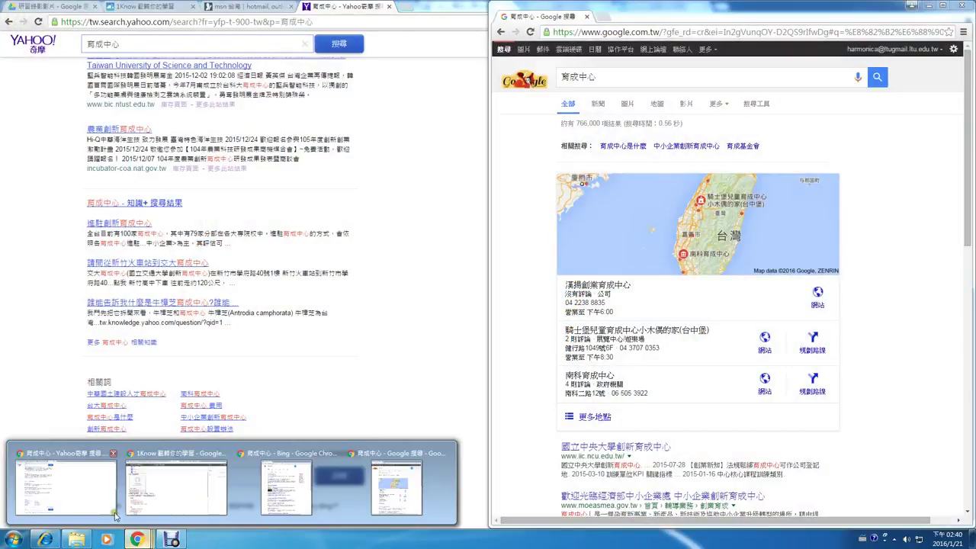
mouse_move(97, 501)
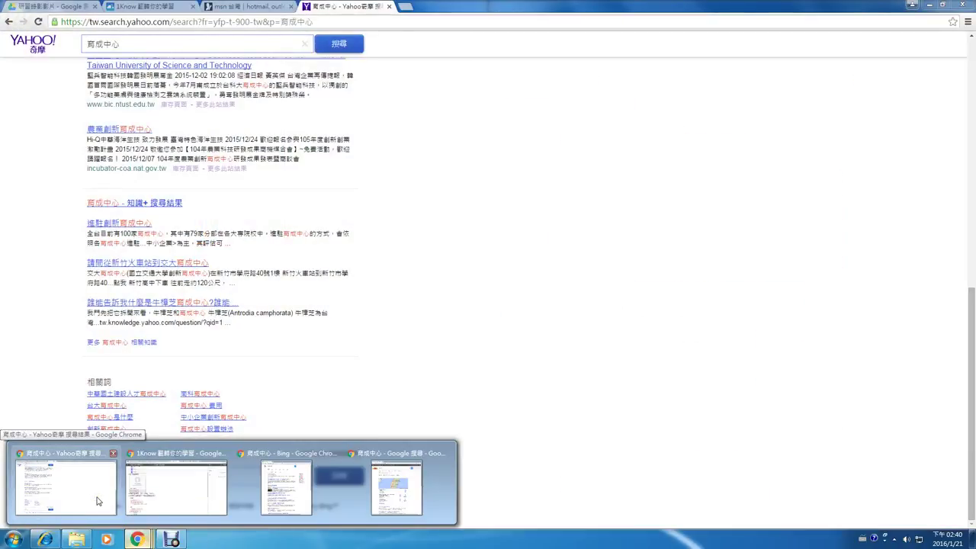
click(113, 500)
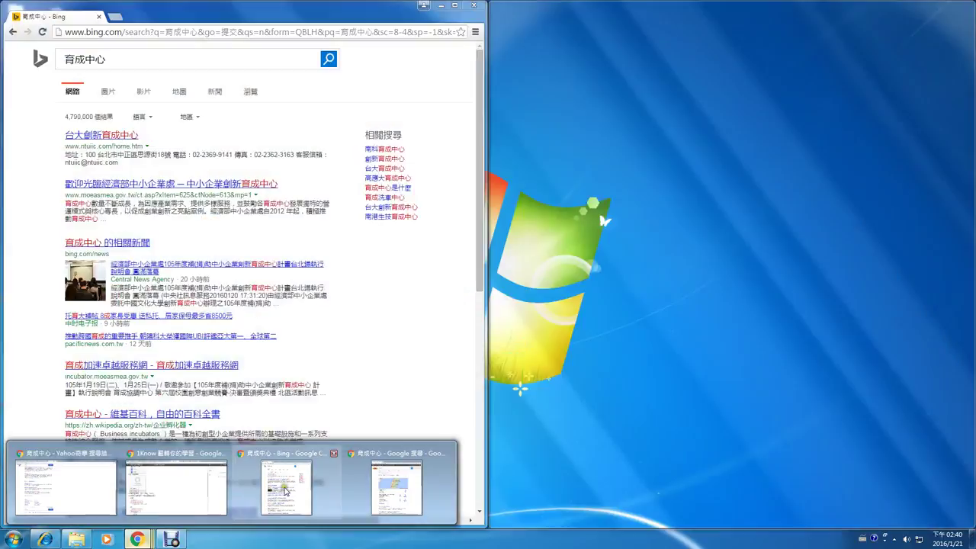
click(288, 491)
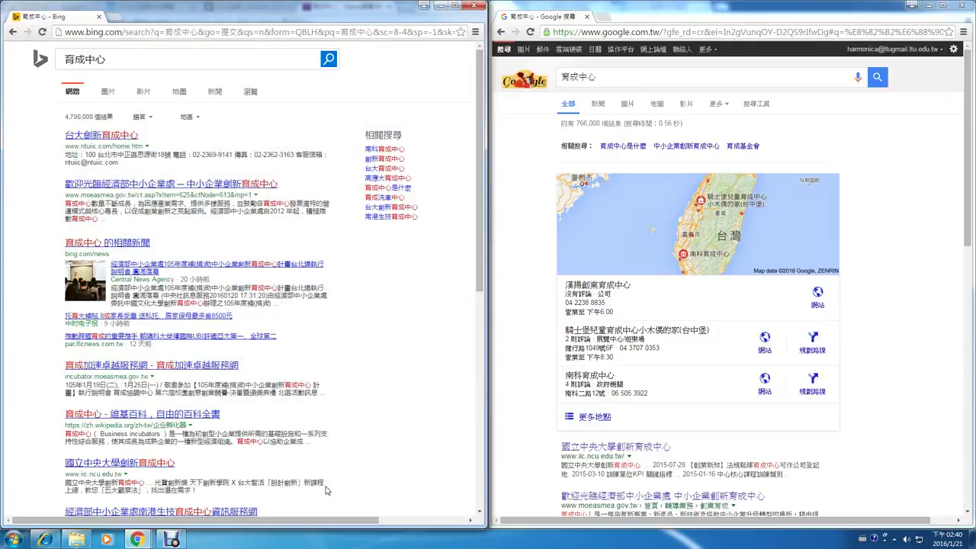
Look through the Google results for 育成中心 and return to the start of the page.
scroll(902, 302, down, 5)
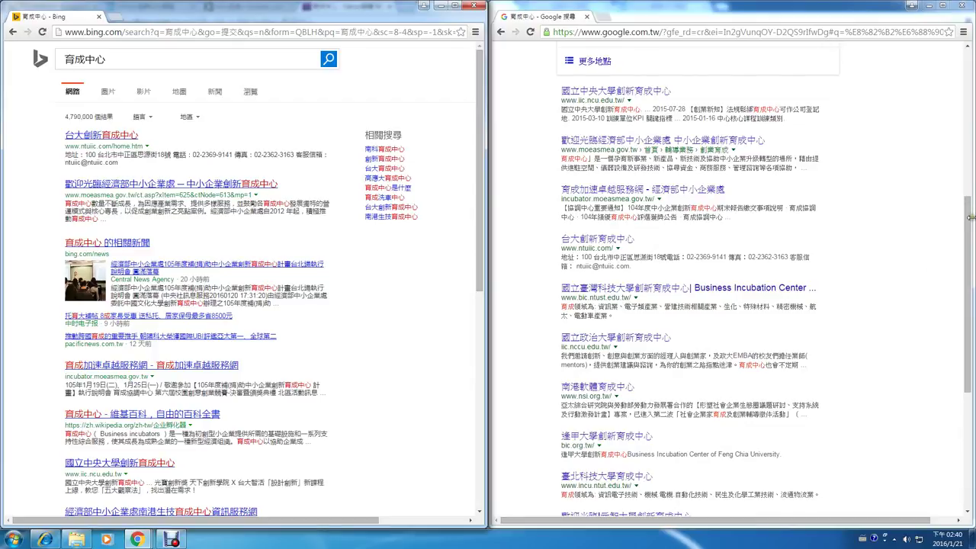
drag(969, 217, 943, 67)
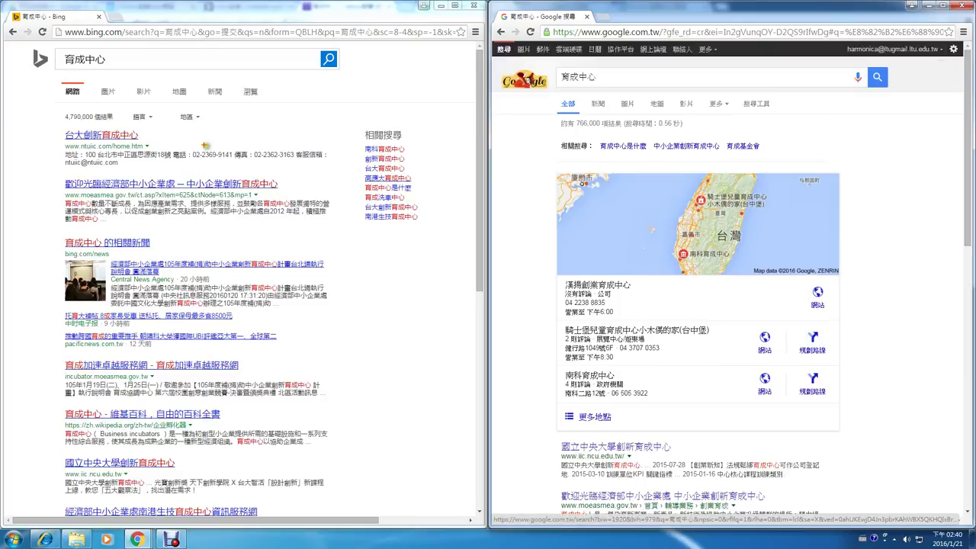
Mark the Bing and Google logos with on-screen boxes and a line, and clear the annotations.
drag(21, 47, 60, 77)
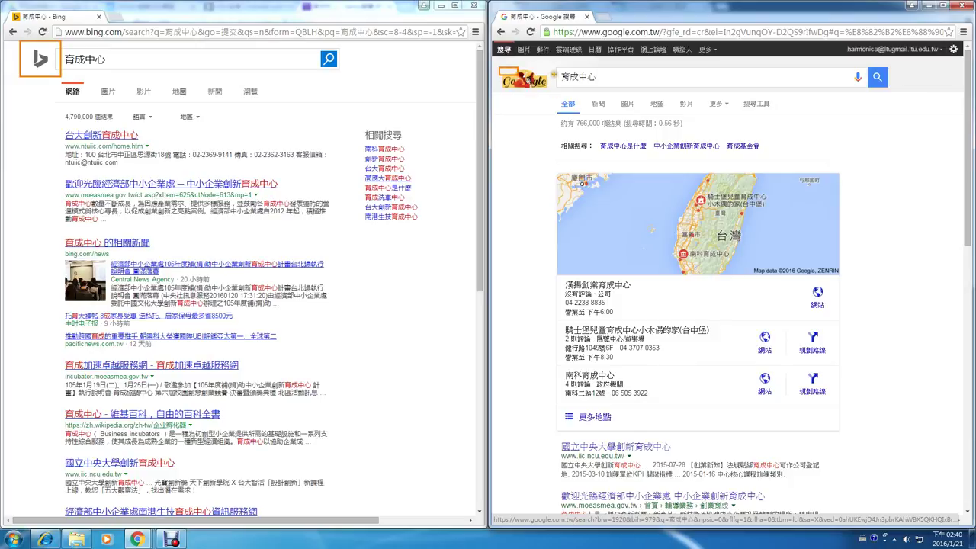
drag(59, 77, 236, 118)
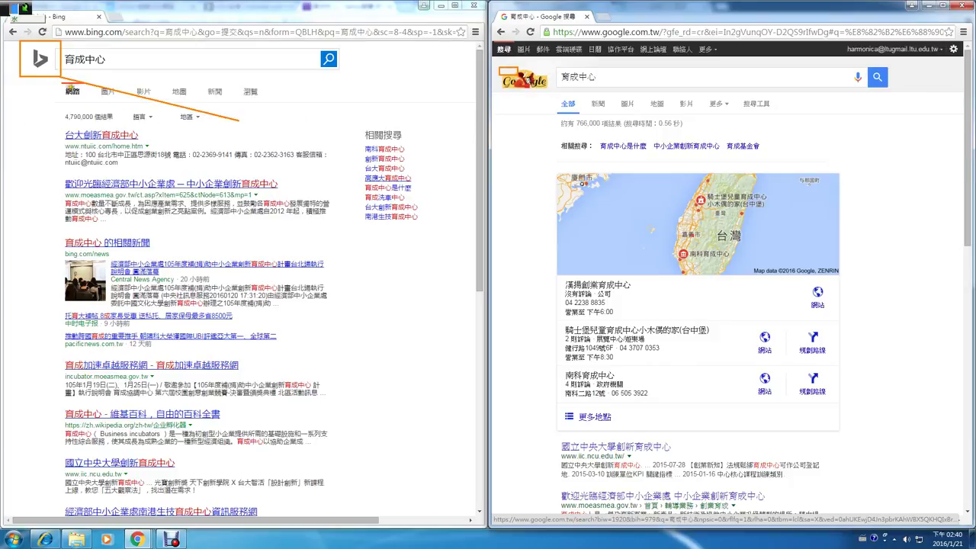
key(Escape)
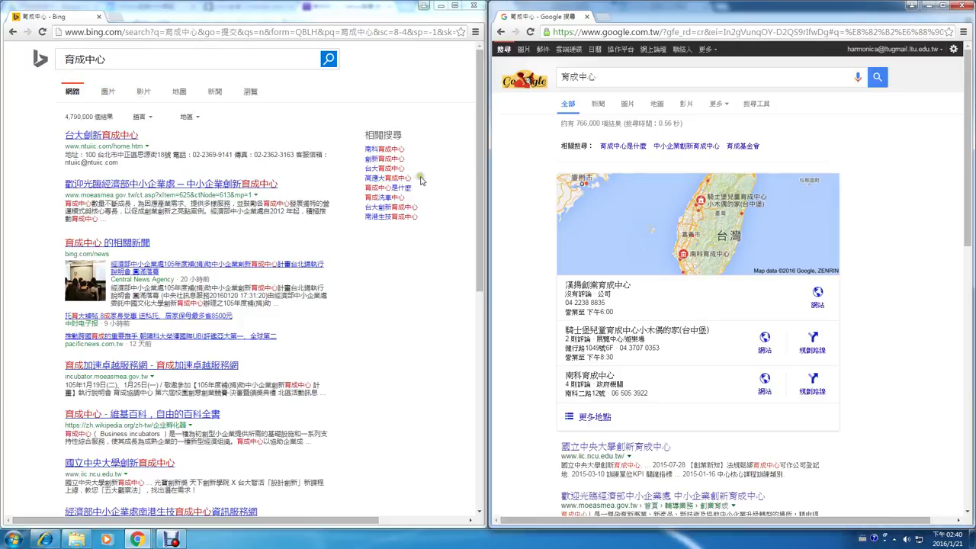
Close the Google results window and temporarily circle and underline the 網路 category above the Bing results.
click(636, 149)
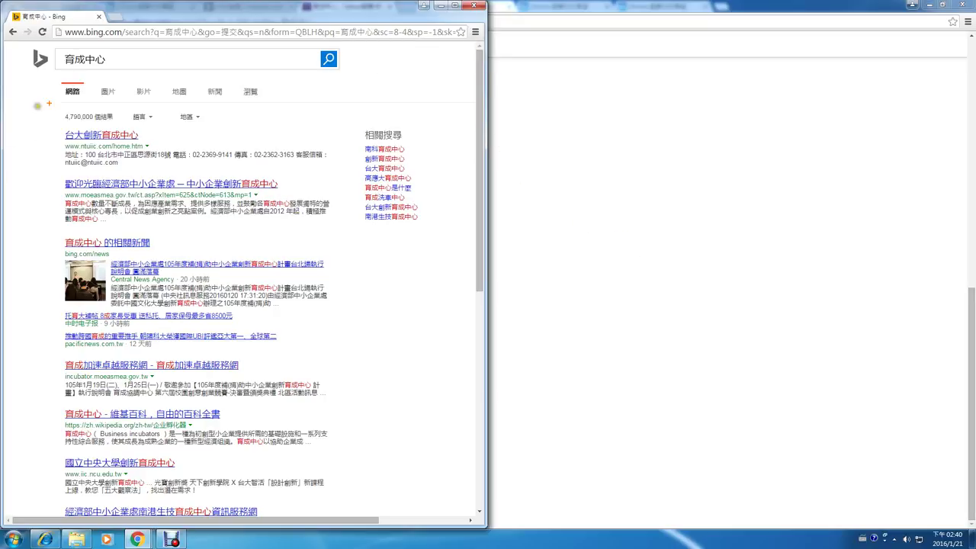
mouse_move(54, 101)
mouse_down()
mouse_move(107, 100)
mouse_move(30, 101)
mouse_up()
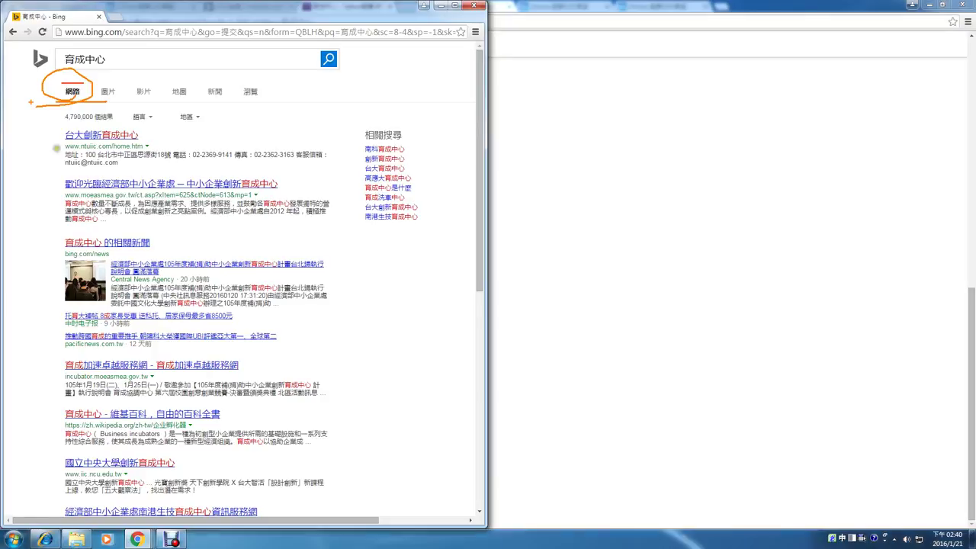
key(Escape)
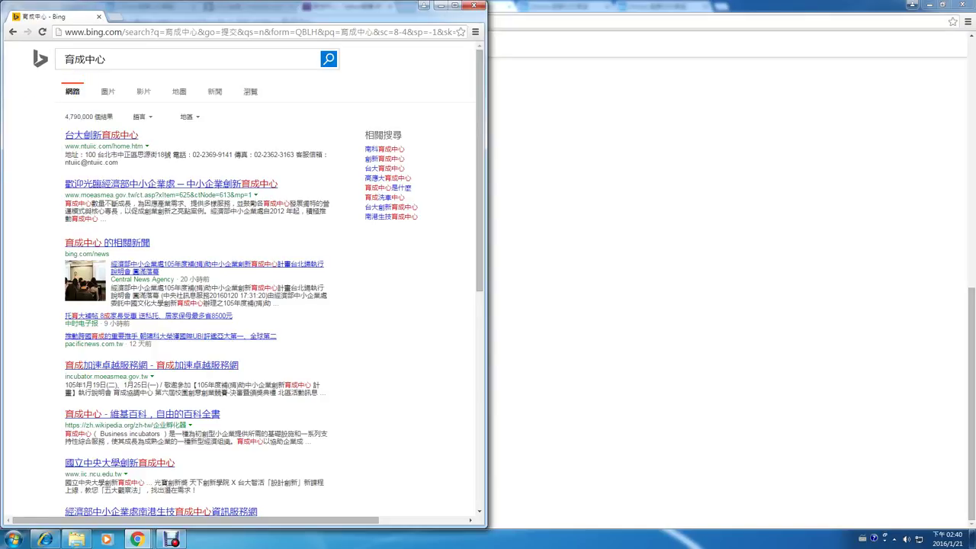
Close the Bing results window and show the 1Know group list tab in the main Chrome window.
click(494, 38)
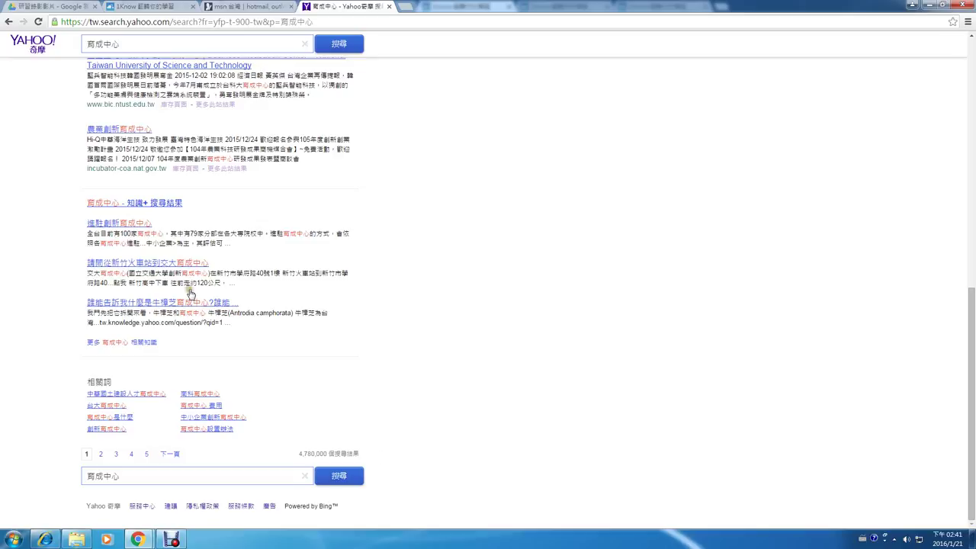
click(165, 10)
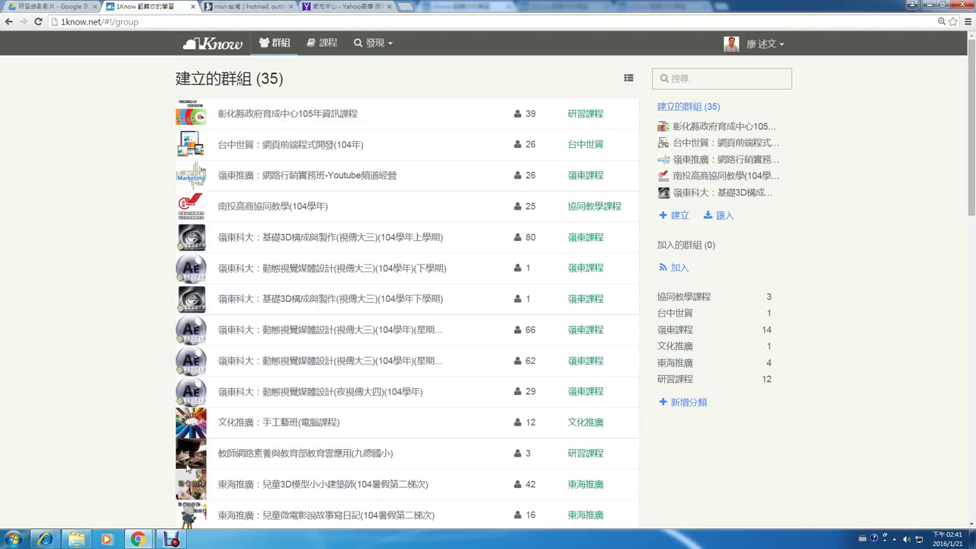
Switch to the window with the Google Chrome course notes and highlight 首頁圖 in the question about showing the home icon.
mouse_move(138, 540)
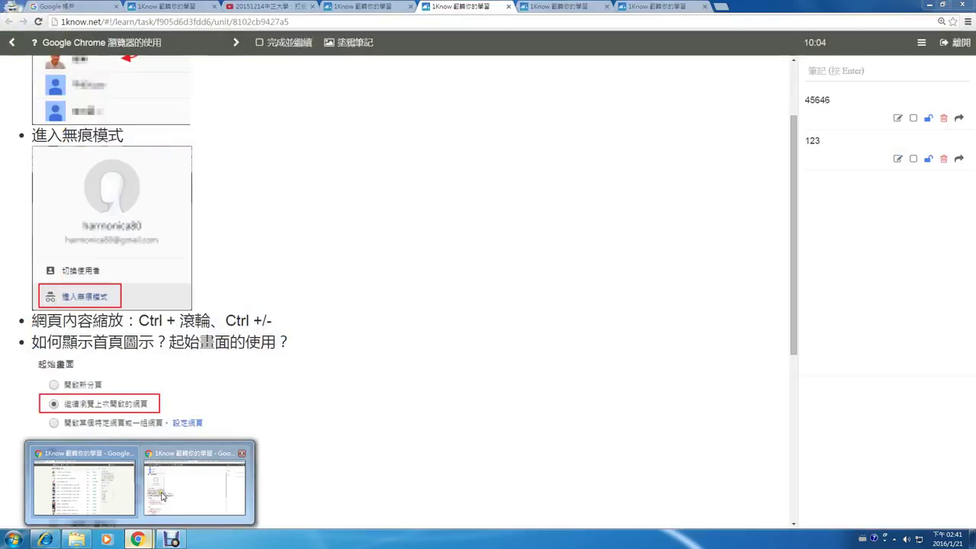
click(162, 496)
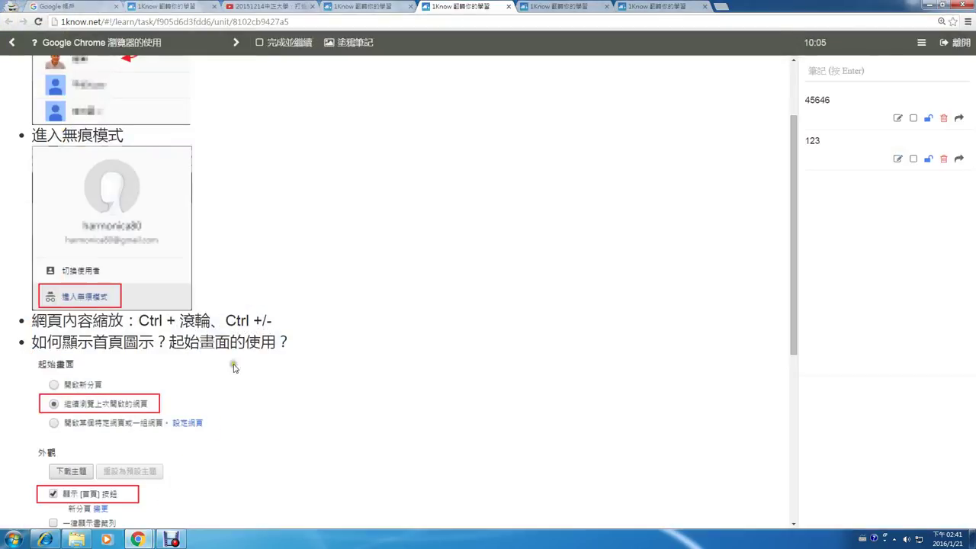
drag(93, 343, 143, 347)
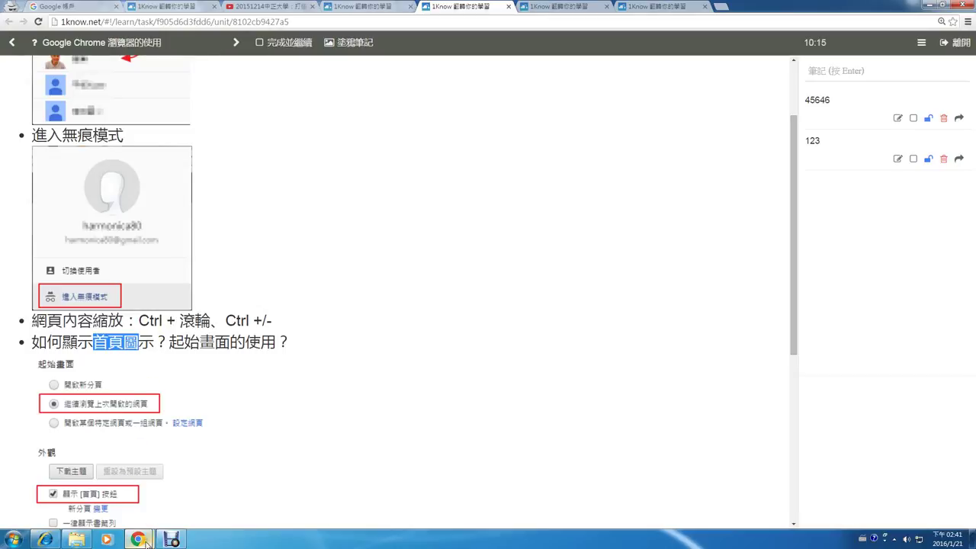
Return to the Chrome window with the 1Know group list.
mouse_move(145, 542)
click(141, 491)
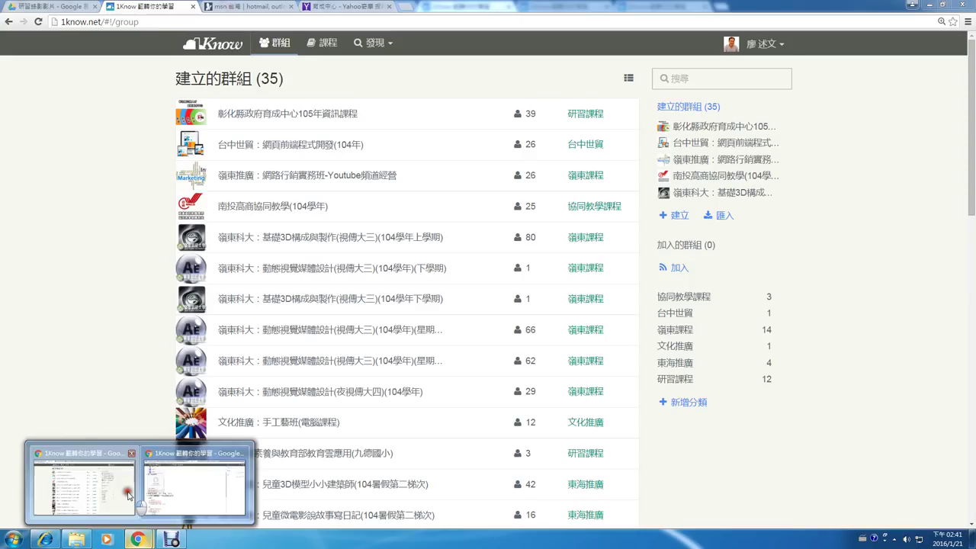
Open Chrome's settings page and temporarily frame the 起始畫面 and 外觀 sections with a rectangle.
click(967, 23)
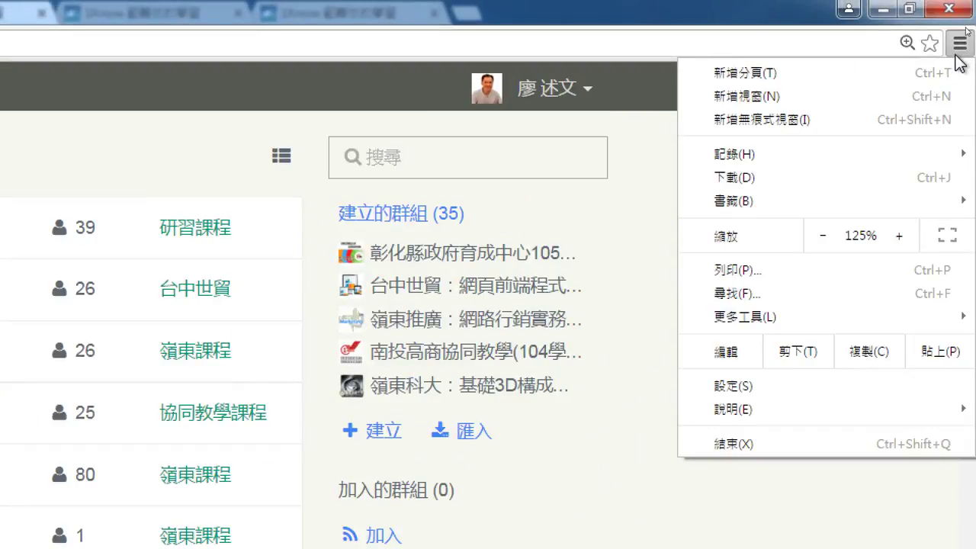
click(817, 385)
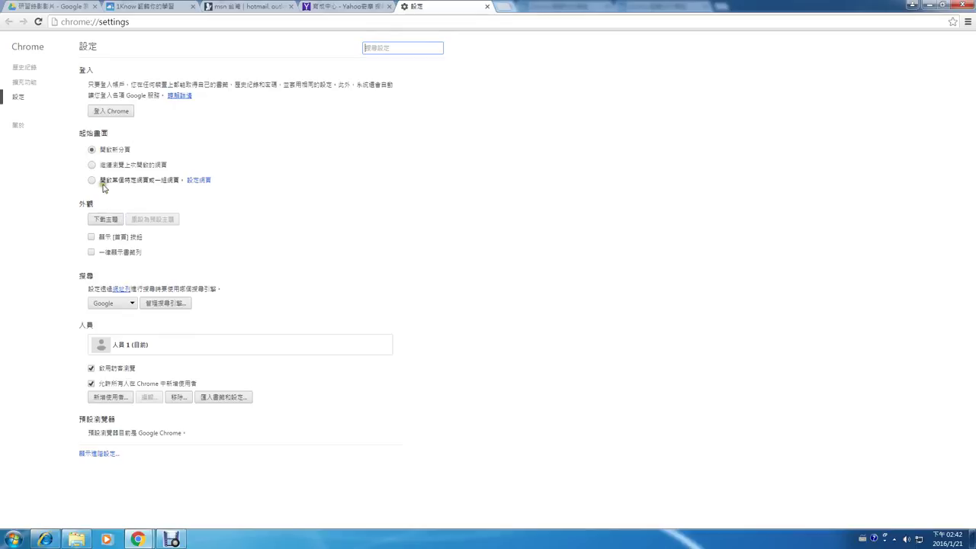
mouse_move(68, 124)
mouse_down()
mouse_move(153, 244)
mouse_move(223, 264)
mouse_up()
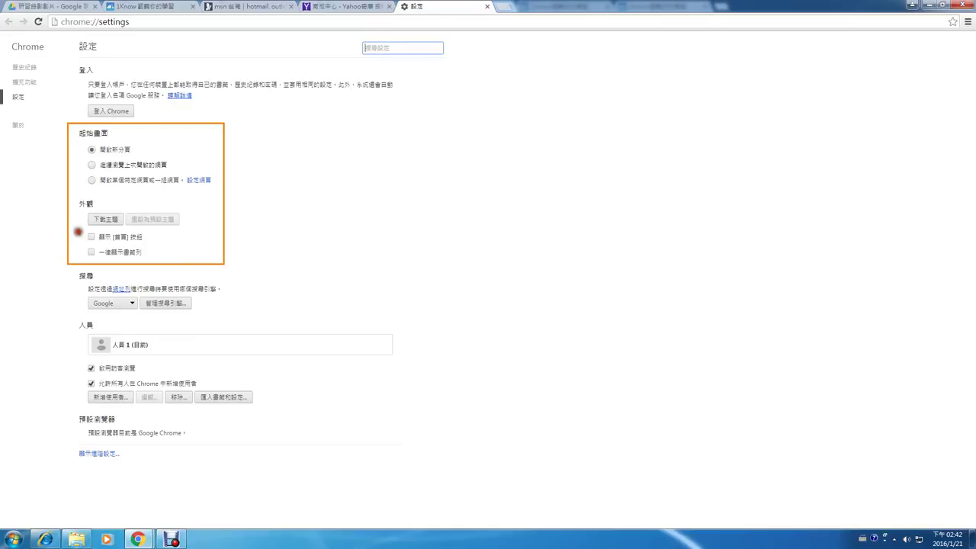
drag(78, 231, 90, 227)
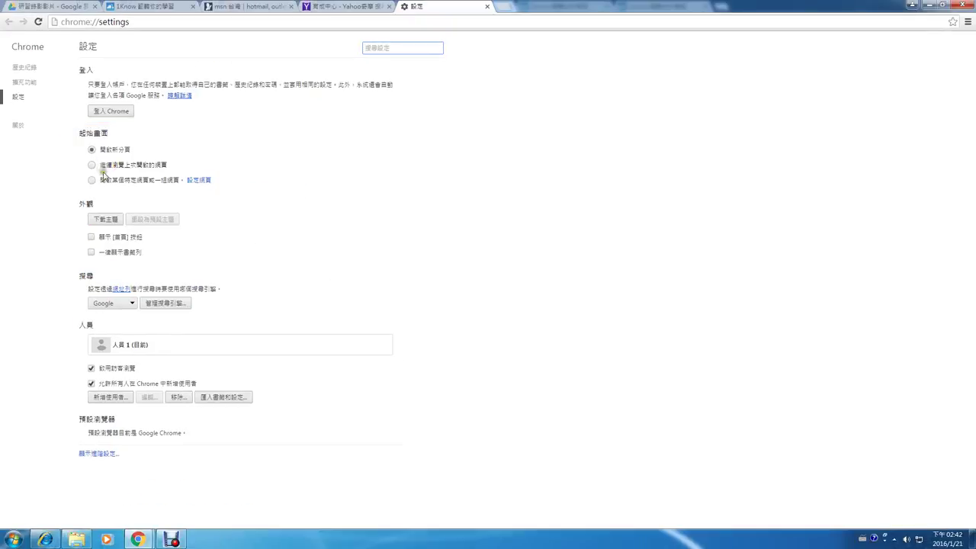
Enable the 顯示 [首頁] 按鈕 option, then frame it and draw a line from it up to the home icon.
click(91, 237)
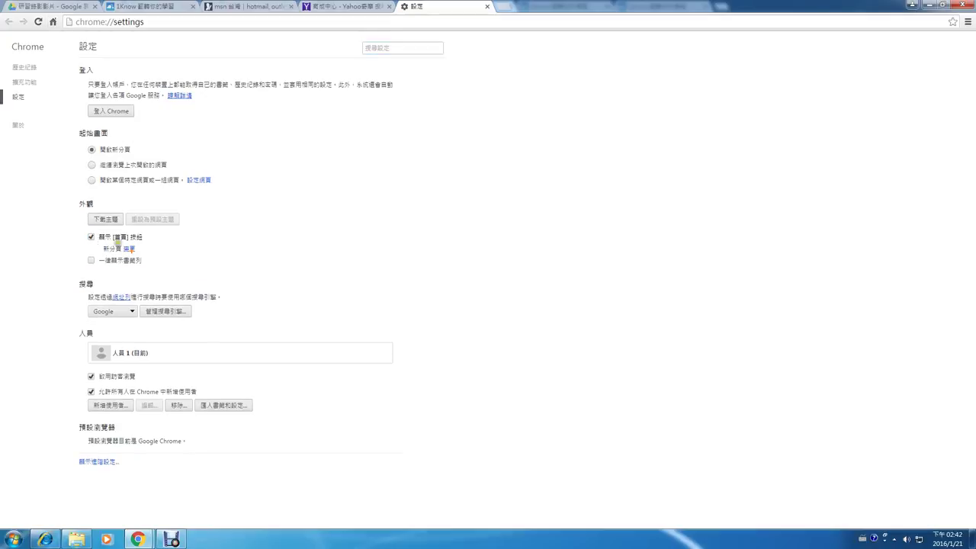
drag(225, 463, 368, 507)
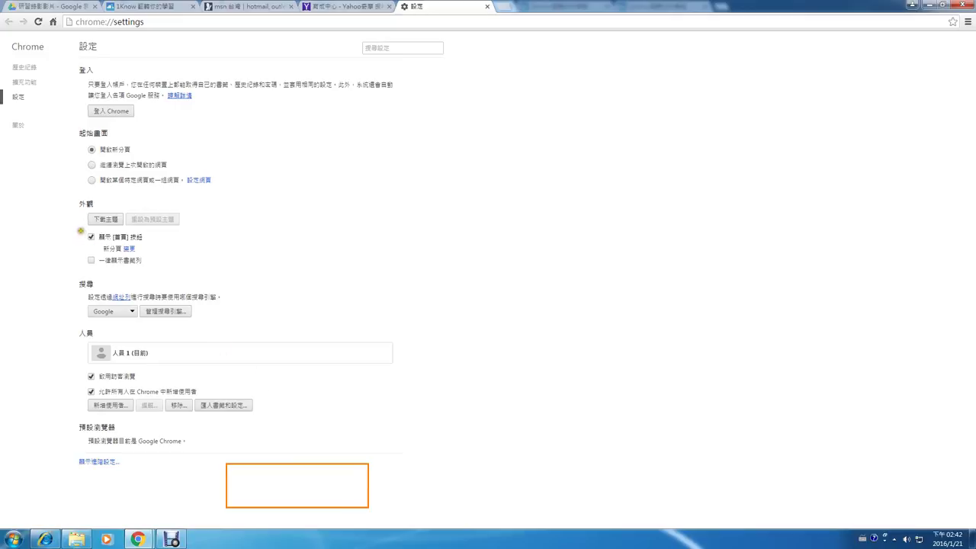
drag(81, 232, 183, 246)
mouse_move(70, 225)
mouse_down()
mouse_move(50, 37)
mouse_move(76, 42)
mouse_up()
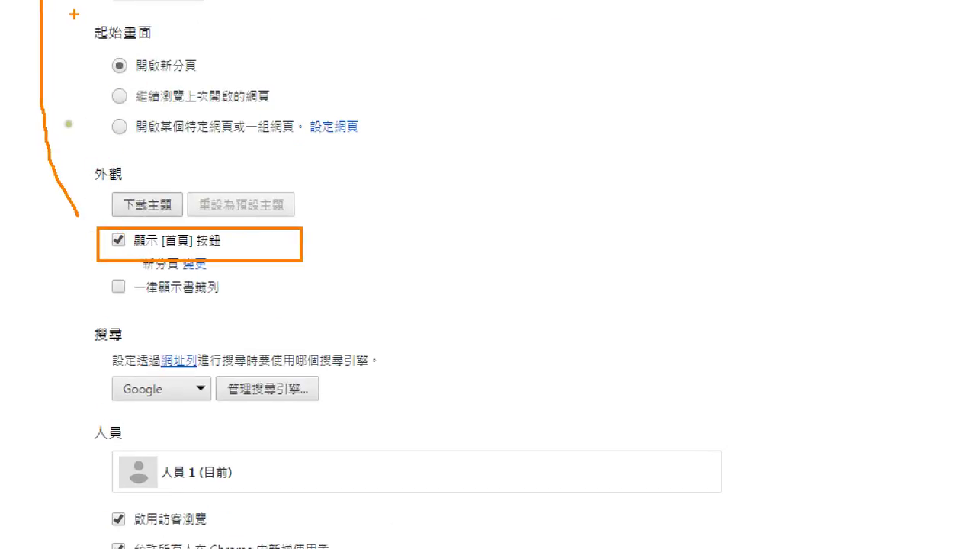
Mark the 起始畫面 options with a vertical line, circle 繼續瀏覽上次開啟的網頁, and clear all the annotations.
drag(75, 14, 74, 159)
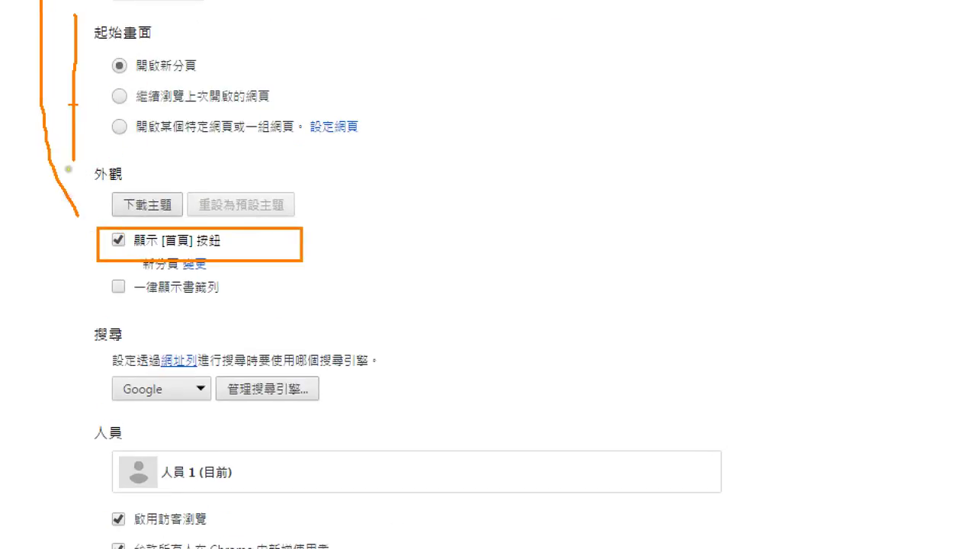
drag(75, 115, 207, 123)
mouse_move(128, 177)
mouse_down()
mouse_move(183, 167)
mouse_move(96, 150)
mouse_move(82, 176)
mouse_up()
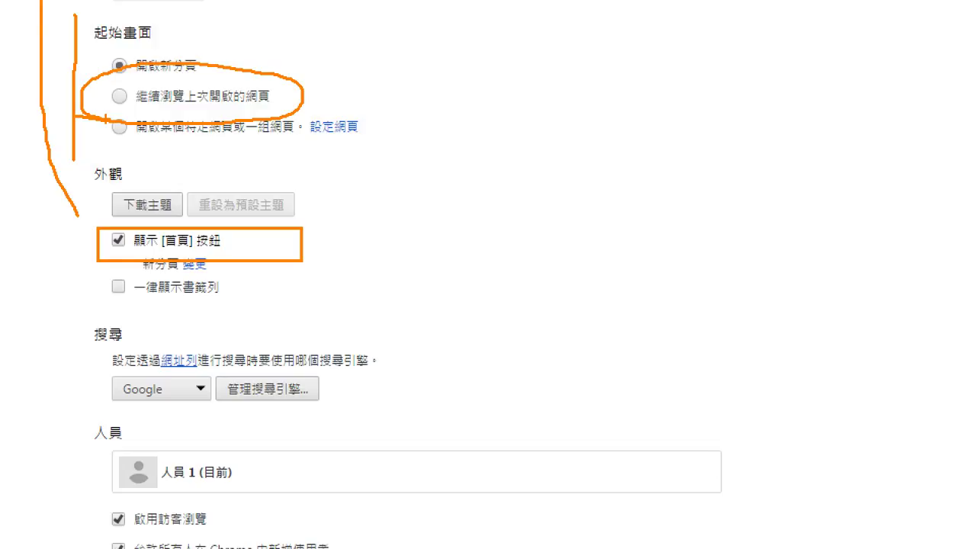
key(Escape)
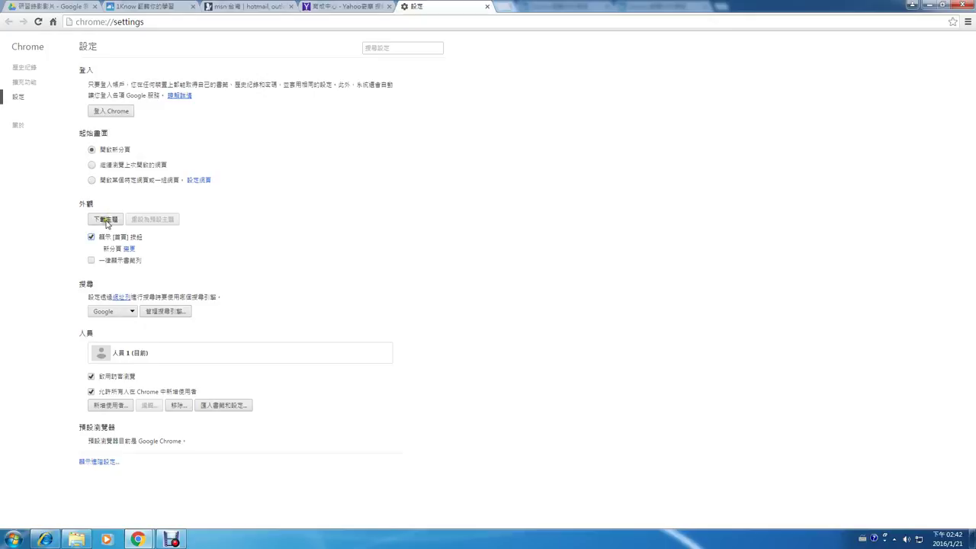